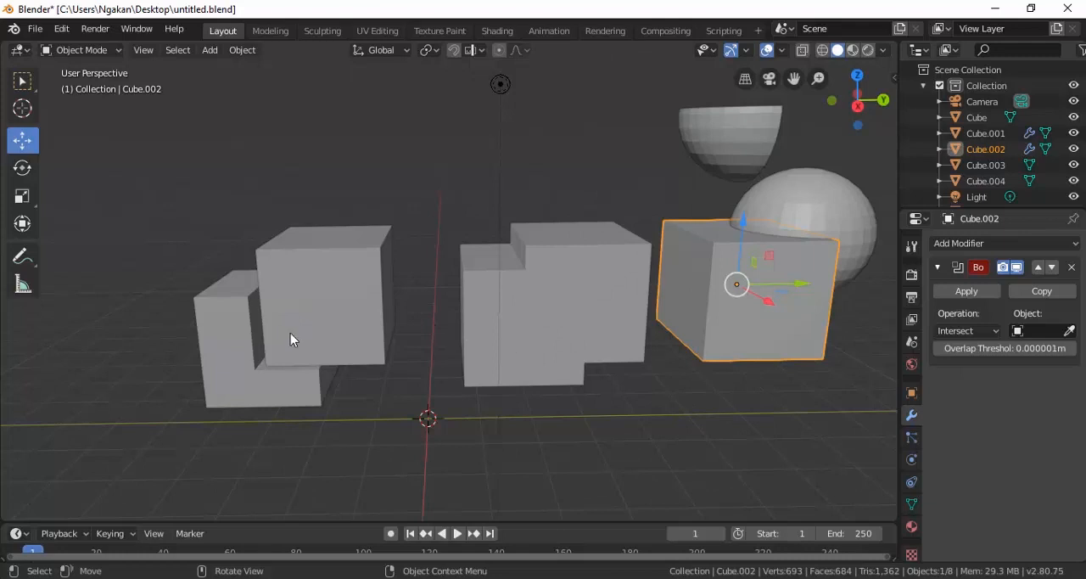
# Examine the finished Boolean examples: the notched cube, the joined cubes, and the cube overlapping a sphere with its cut-out piece.
pyautogui.moveTo(302, 335)
pyautogui.mouseDown(button='middle')
pyautogui.moveTo(332, 327)
pyautogui.moveTo(293, 325)
pyautogui.mouseUp(button='middle')
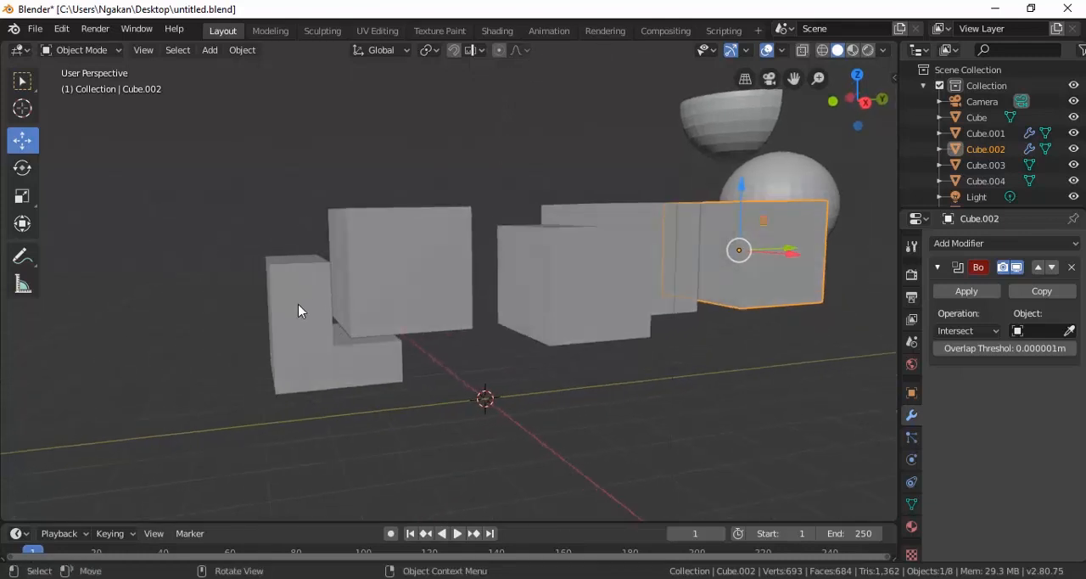
pyautogui.click(300, 309)
pyautogui.moveTo(466, 302); pyautogui.dragTo(436, 303, button='middle')
pyautogui.click(565, 291)
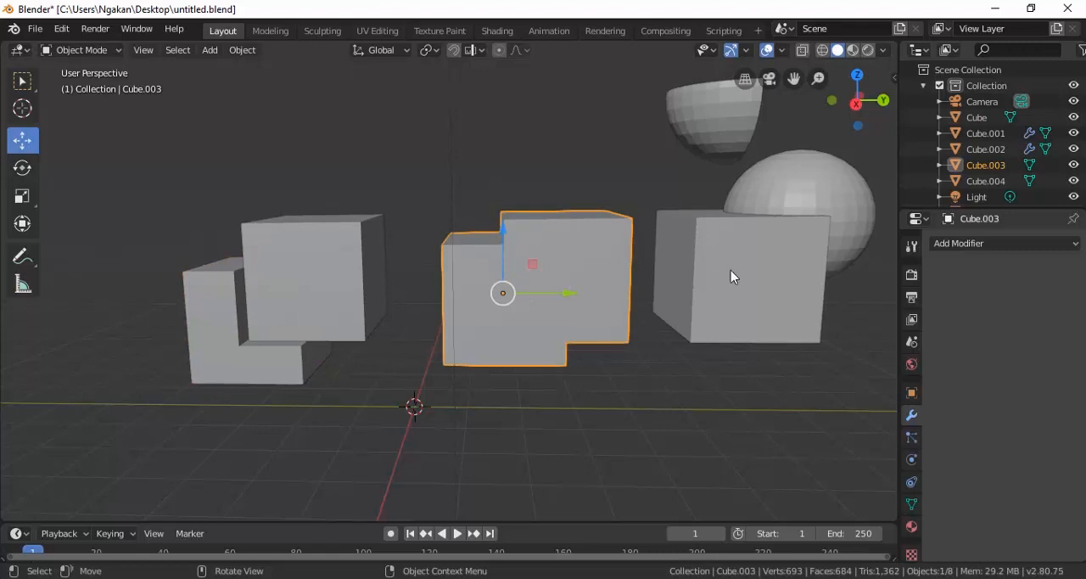
pyautogui.moveTo(730, 269); pyautogui.dragTo(687, 271, button='middle')
pyautogui.click(638, 171)
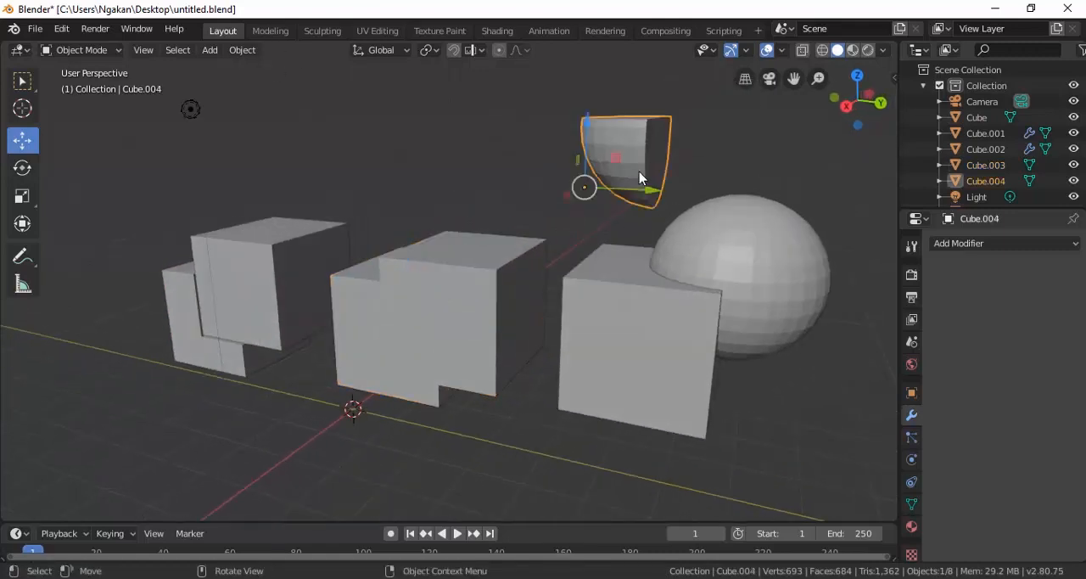
pyautogui.click(742, 248)
pyautogui.click(618, 325)
pyautogui.click(702, 290)
pyautogui.click(649, 328)
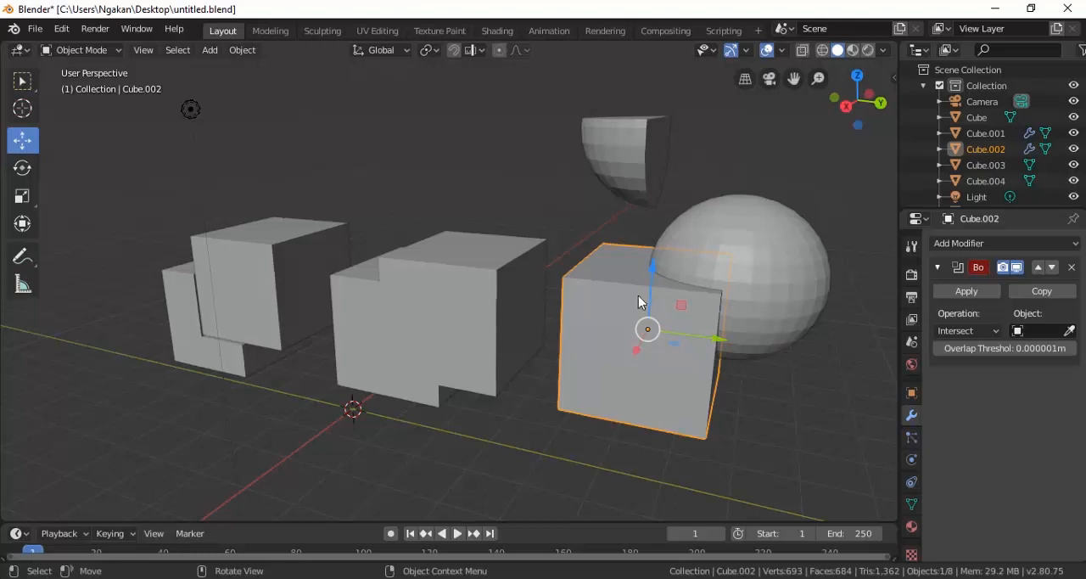
# Switch to the other Blender window and start a new General file.
pyautogui.click(514, 566)
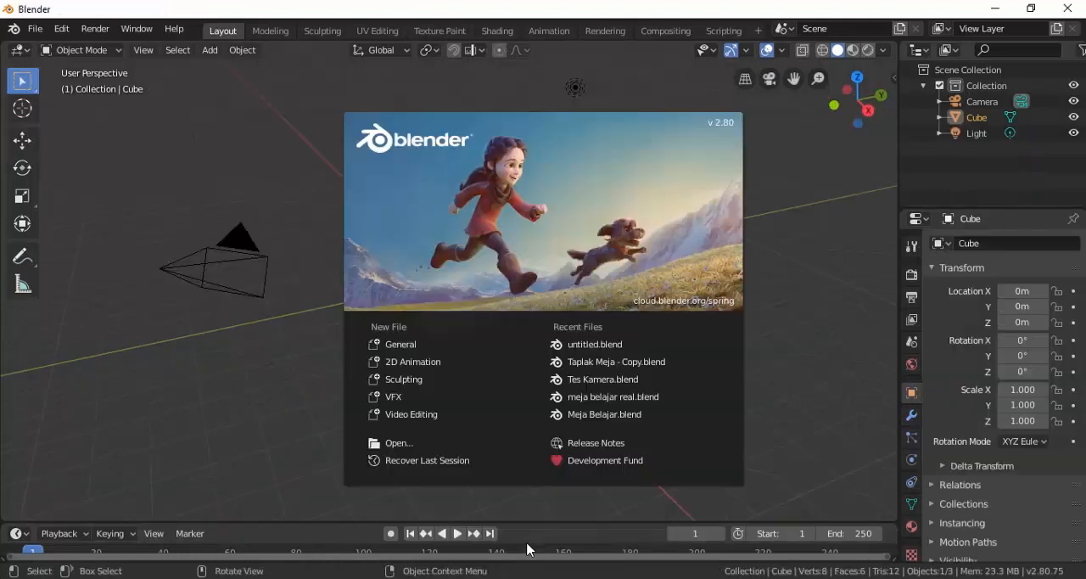
pyautogui.click(421, 346)
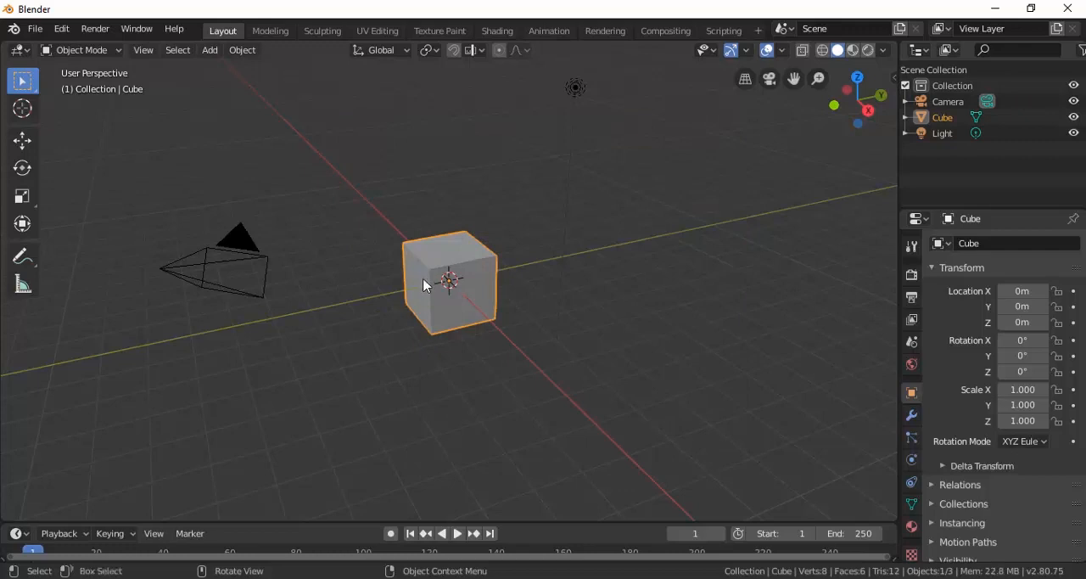
# Move the default cube along Y to about -3.64 m and raise it along Z to about 1.11 m.
pyautogui.scroll(5, 428, 274)
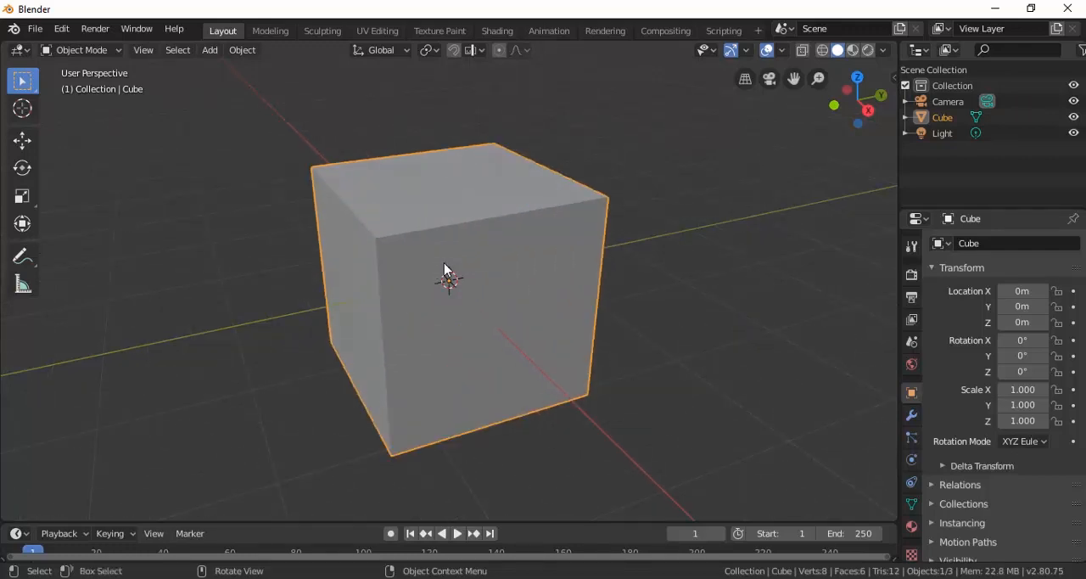
pyautogui.keyDown('shift'); pyautogui.moveTo(444, 269); pyautogui.dragTo(476, 296, button='middle'); pyautogui.keyUp('shift')
pyautogui.scroll(-3, 497, 279)
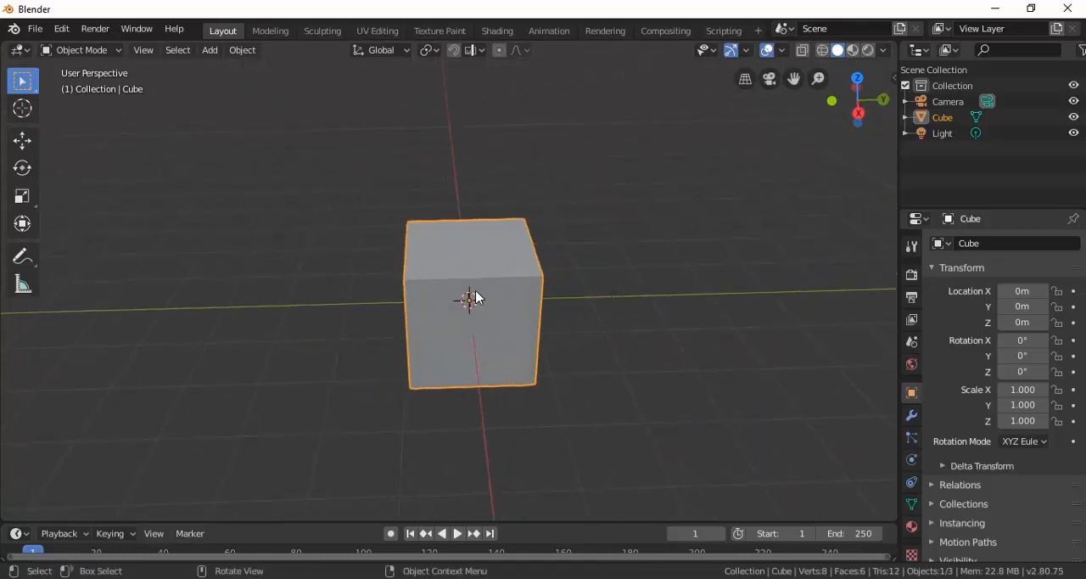
pyautogui.click(24, 147)
pyautogui.moveTo(531, 301); pyautogui.dragTo(347, 303)
pyautogui.moveTo(280, 250); pyautogui.dragTo(269, 189)
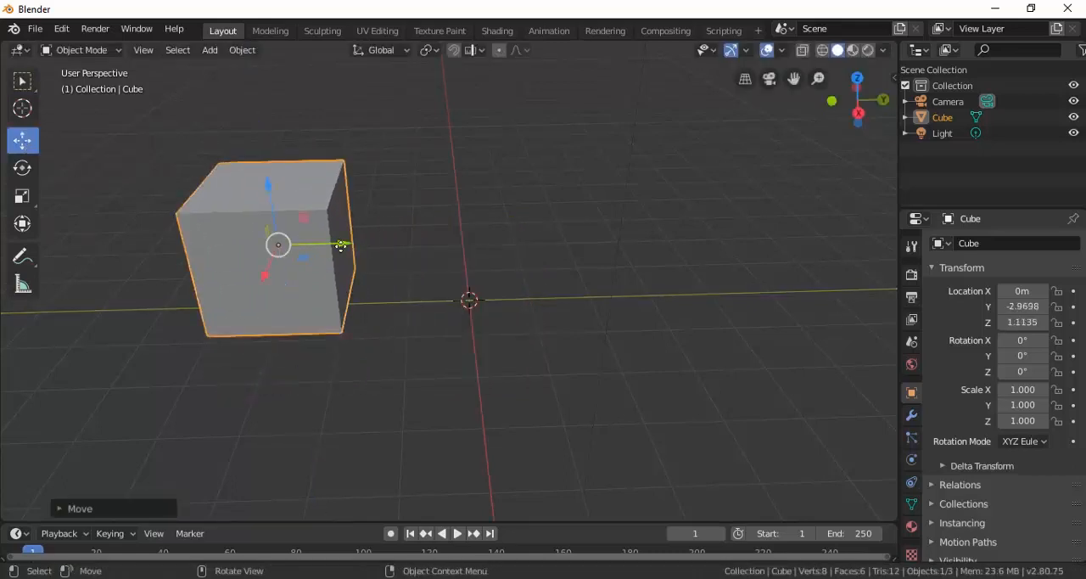
pyautogui.moveTo(340, 246); pyautogui.dragTo(332, 257)
pyautogui.moveTo(332, 257); pyautogui.dragTo(456, 232, button='middle')
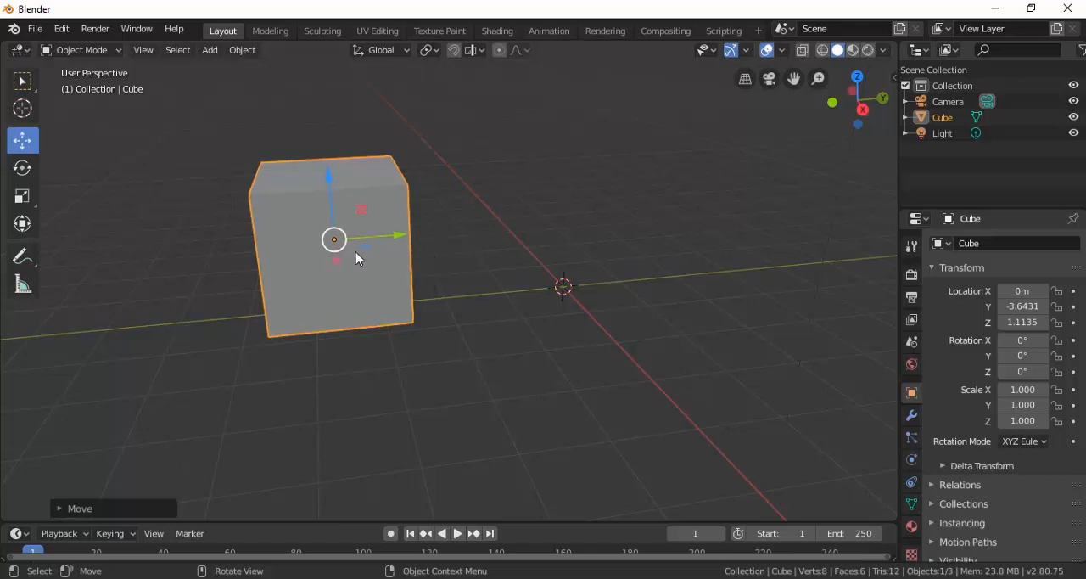
# Duplicate the cube and place the copy overlapping its upper part, at about X 0.03, Y -2.90 and Z 1.76 m.
pyautogui.hotkey('shift', 'a')
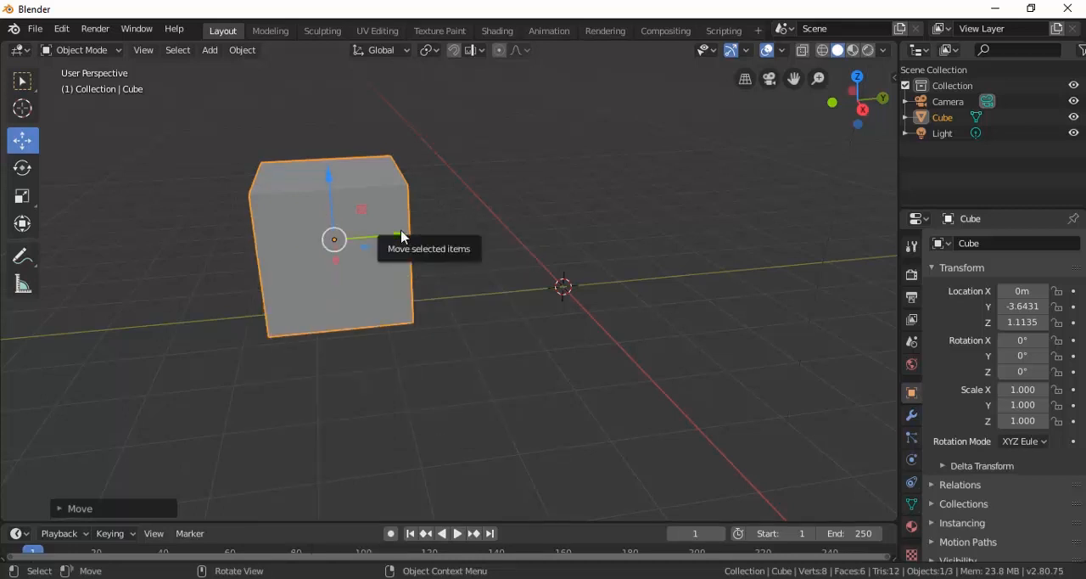
pyautogui.press('shift')
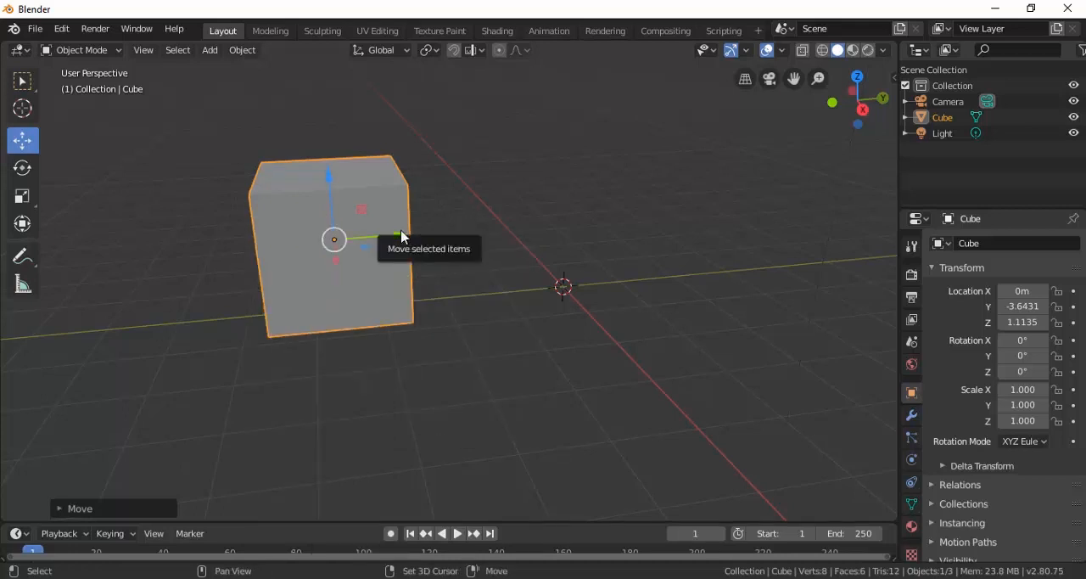
pyautogui.hotkey('shift', 'd')
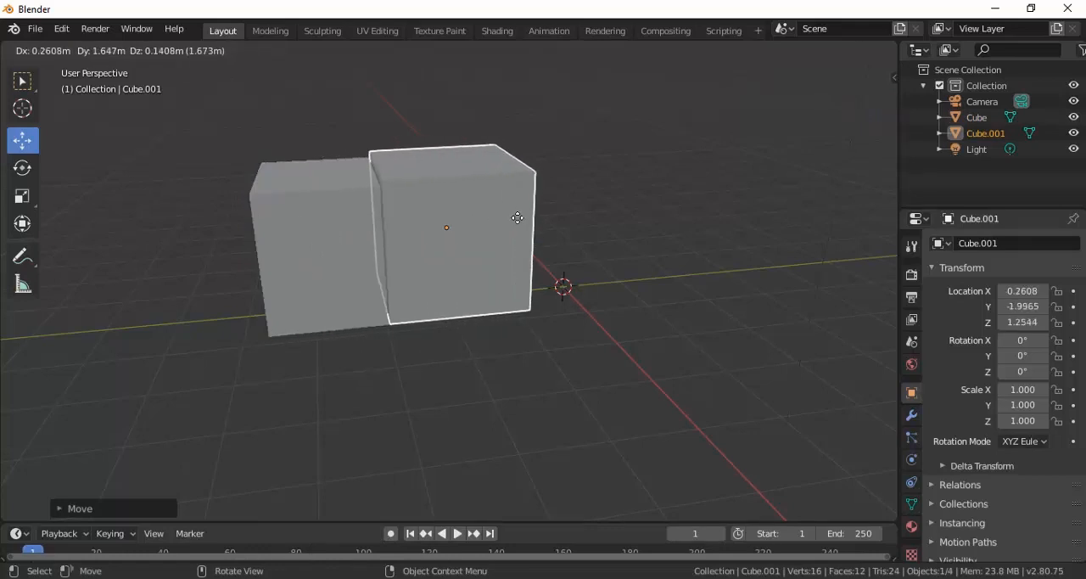
pyautogui.click(448, 183)
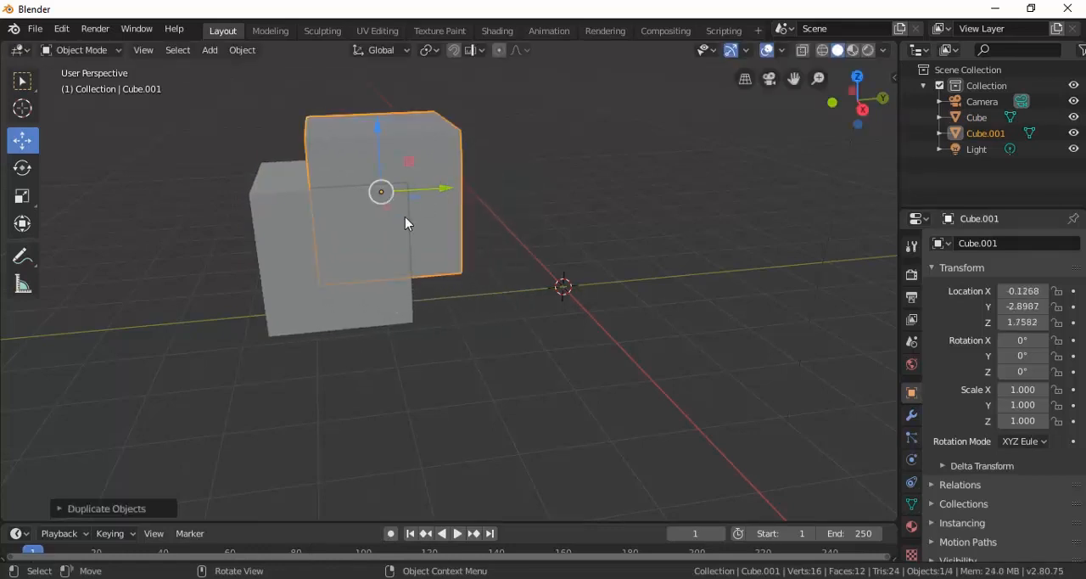
pyautogui.moveTo(405, 222); pyautogui.dragTo(488, 236, button='middle')
pyautogui.moveTo(488, 236); pyautogui.dragTo(497, 235)
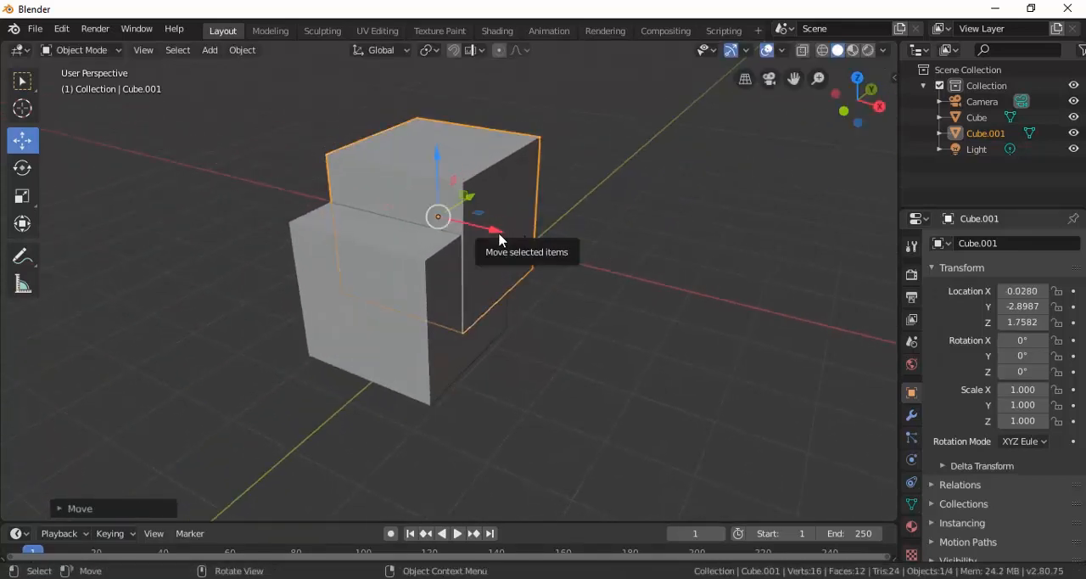
# Scale the duplicate cube along X to about 1.17 and shift it along Y to about -2.75 m.
pyautogui.press('s')
pyautogui.press('x')
pyautogui.click(519, 243)
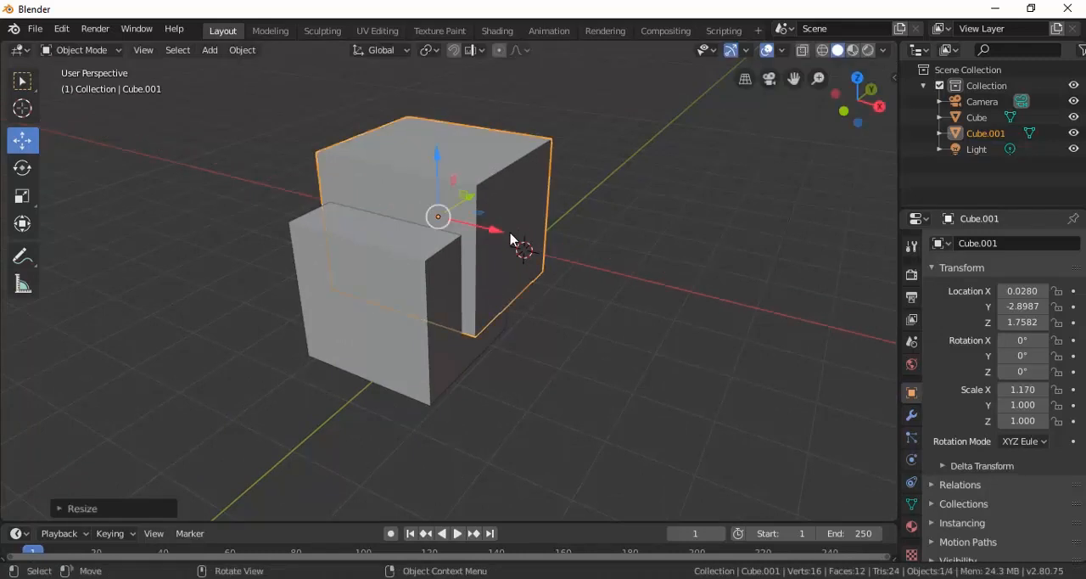
pyautogui.moveTo(573, 260); pyautogui.dragTo(460, 223, button='middle')
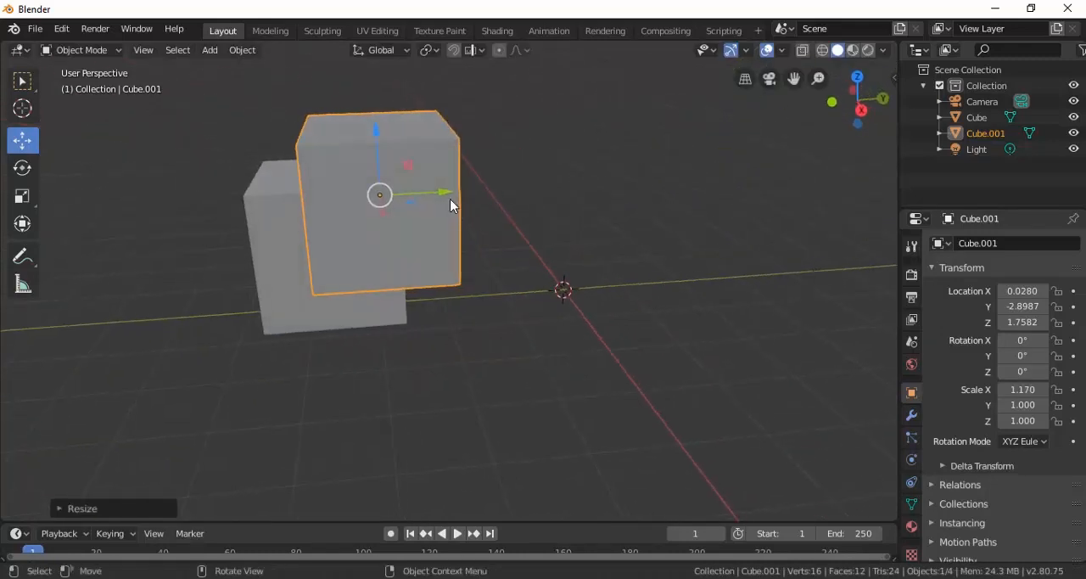
pyautogui.moveTo(449, 196); pyautogui.dragTo(460, 196)
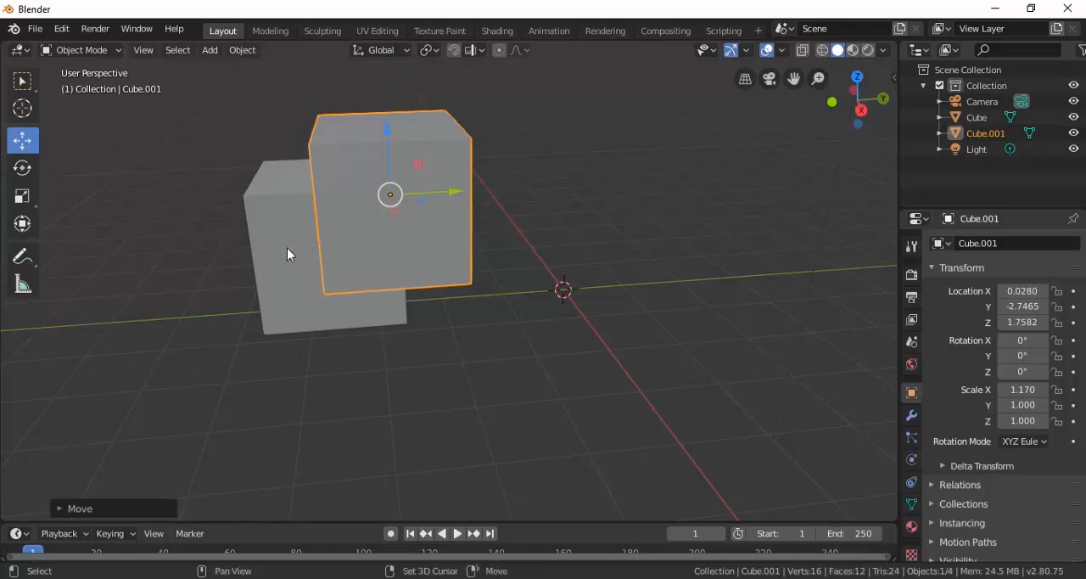
# Select the original cube and add a Boolean modifier to it.
pyautogui.keyDown('shift'); pyautogui.moveTo(287, 247); pyautogui.dragTo(376, 262, button='middle'); pyautogui.keyUp('shift')
pyautogui.click(397, 299)
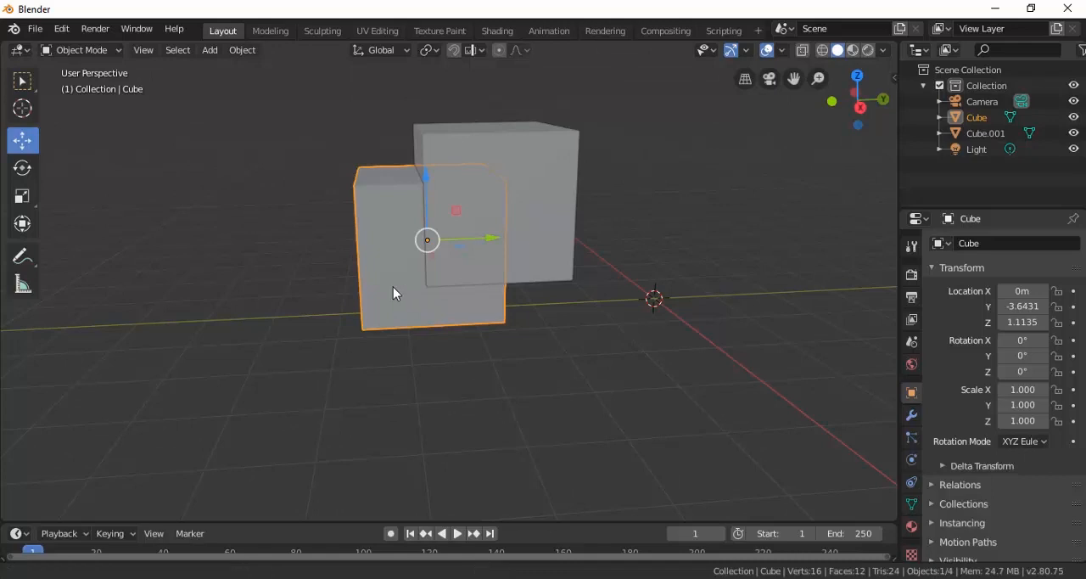
pyautogui.keyDown('shift'); pyautogui.moveTo(395, 292); pyautogui.dragTo(377, 316, button='middle'); pyautogui.keyUp('shift')
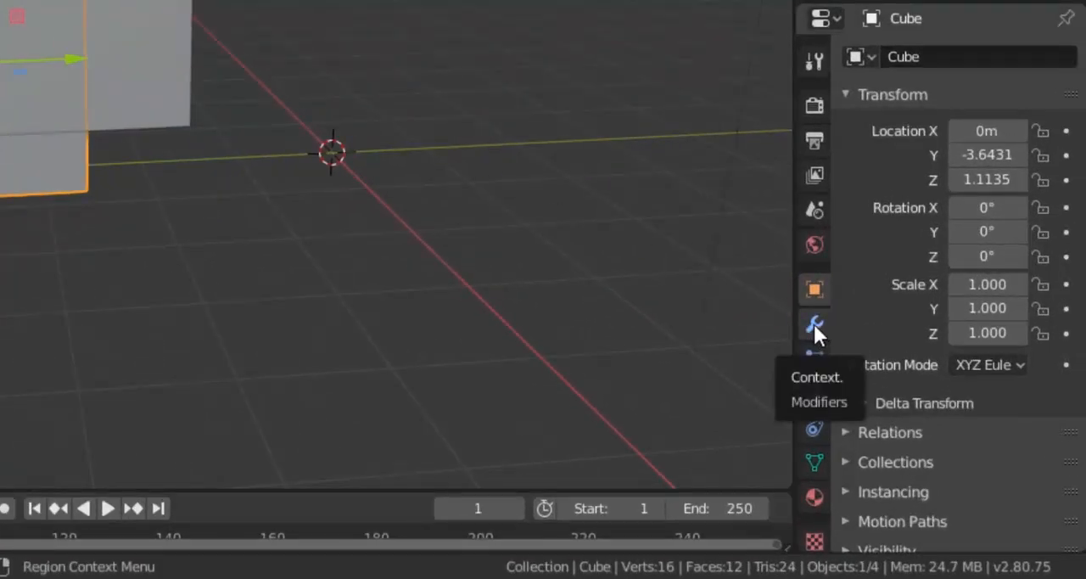
pyautogui.click(813, 324)
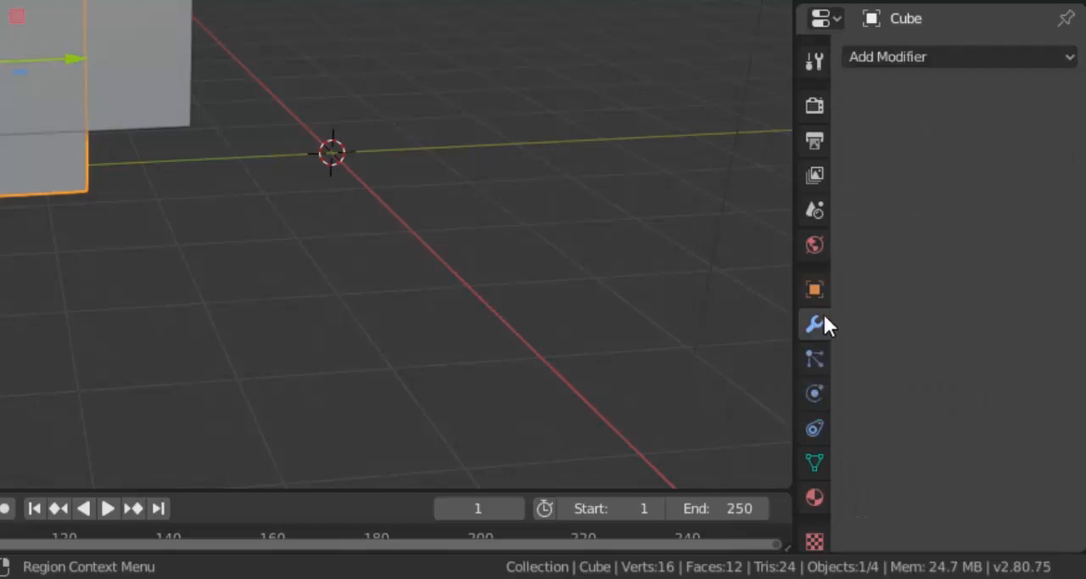
pyautogui.click(883, 58)
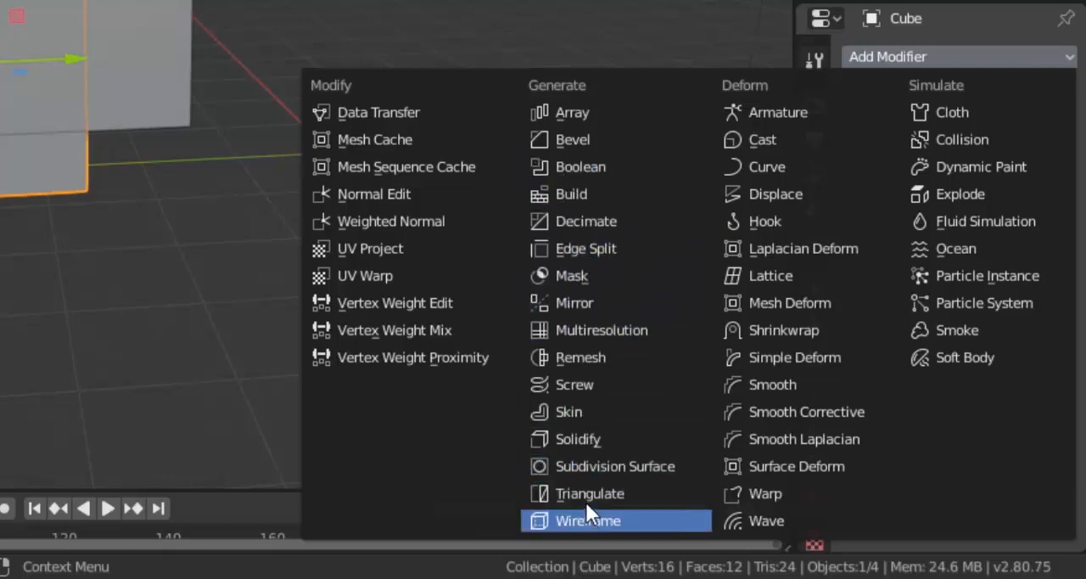
pyautogui.click(634, 165)
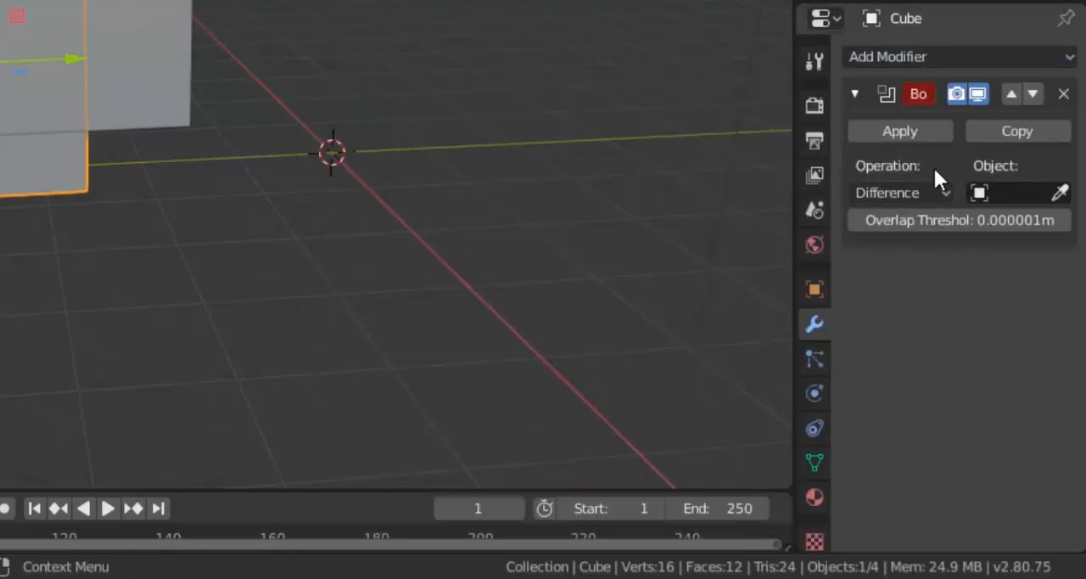
# Set the Boolean operation to Difference with the overlapping duplicate Cube.001 as its object, and apply the modifier.
pyautogui.click(895, 190)
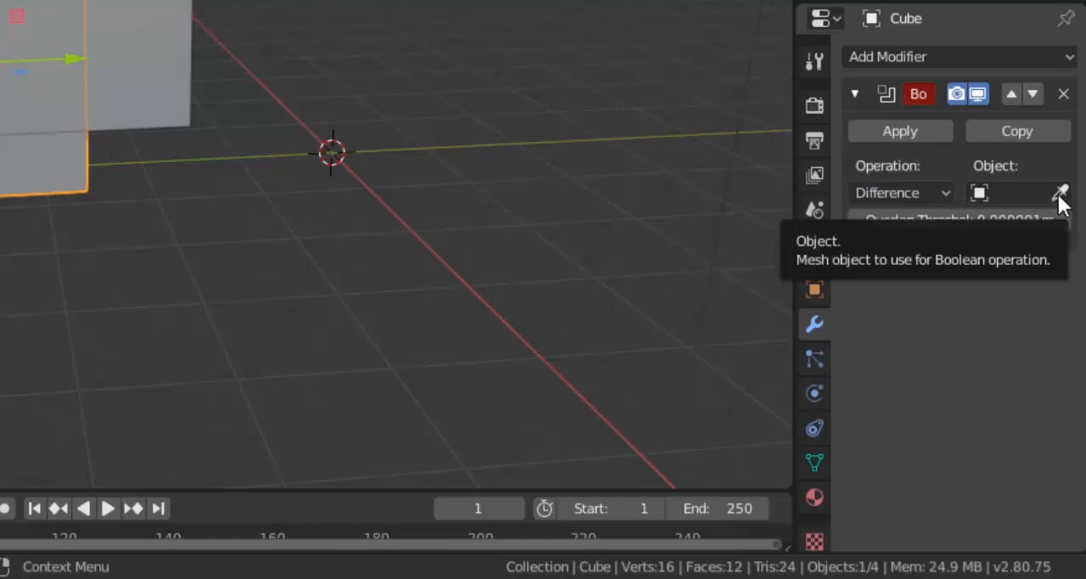
pyautogui.click(935, 192)
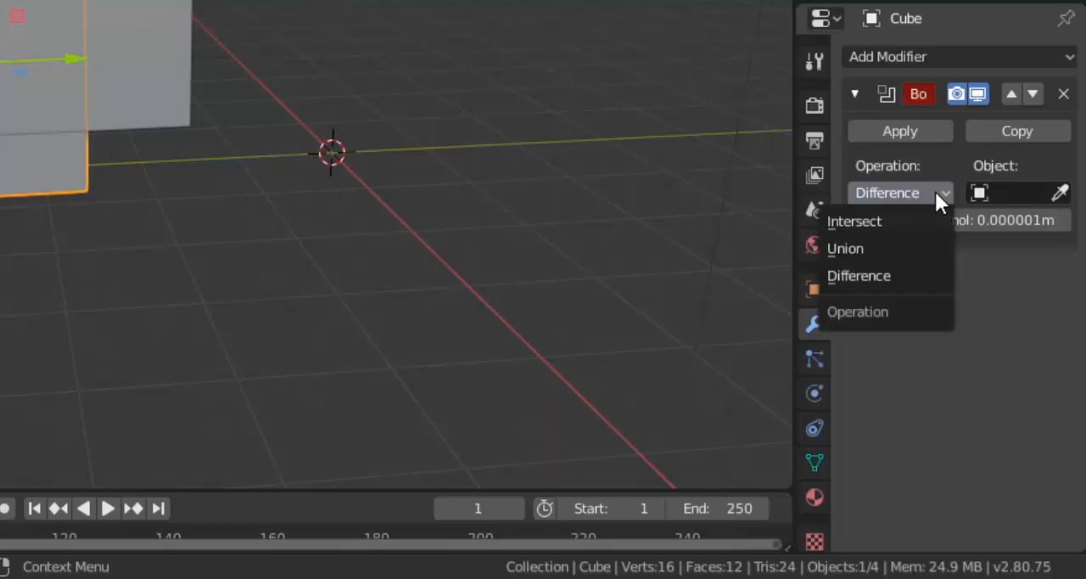
pyautogui.click(899, 277)
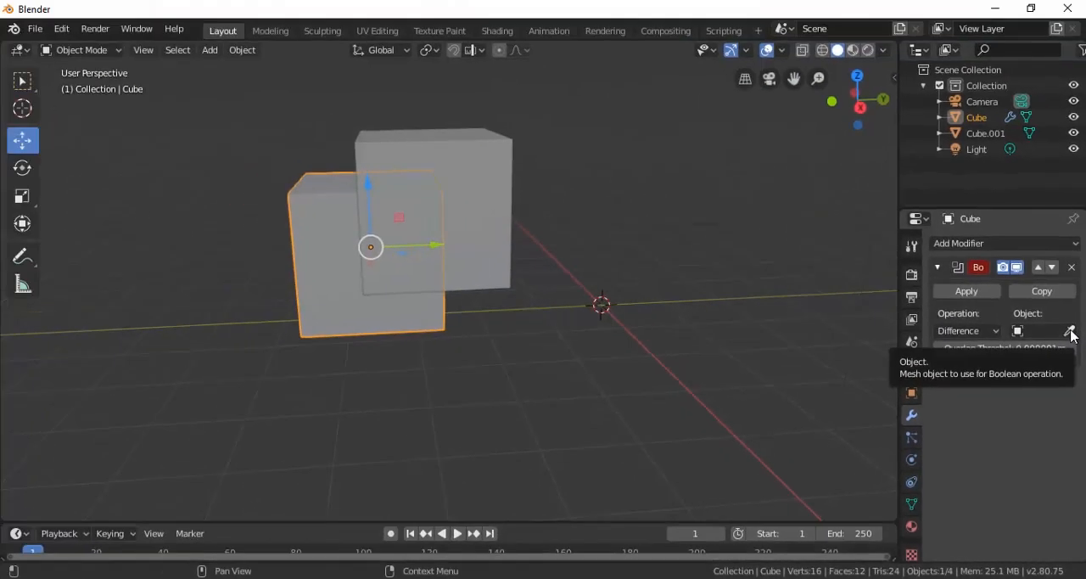
pyautogui.click(1070, 332)
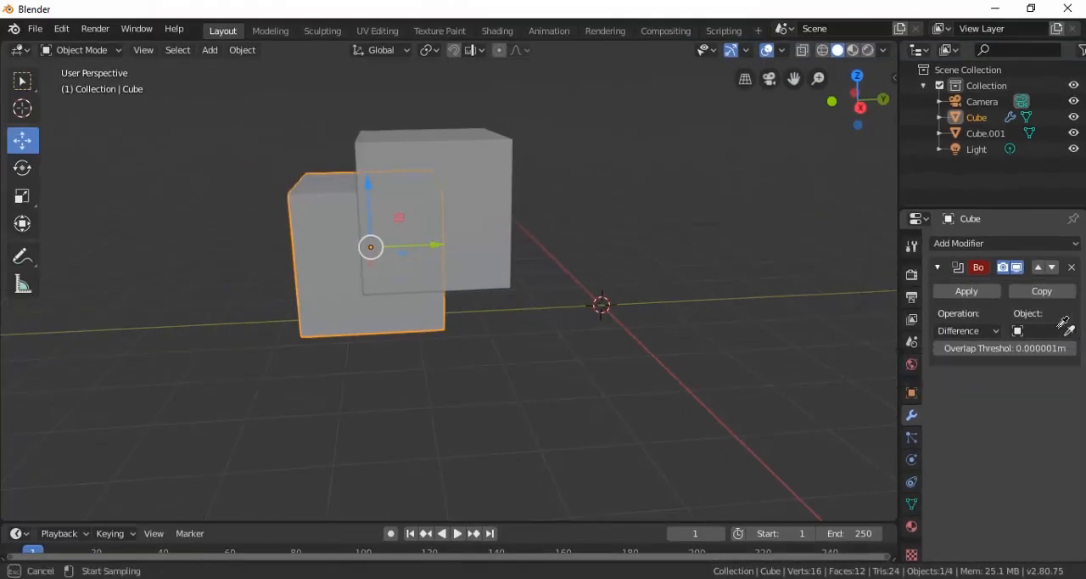
pyautogui.click(483, 177)
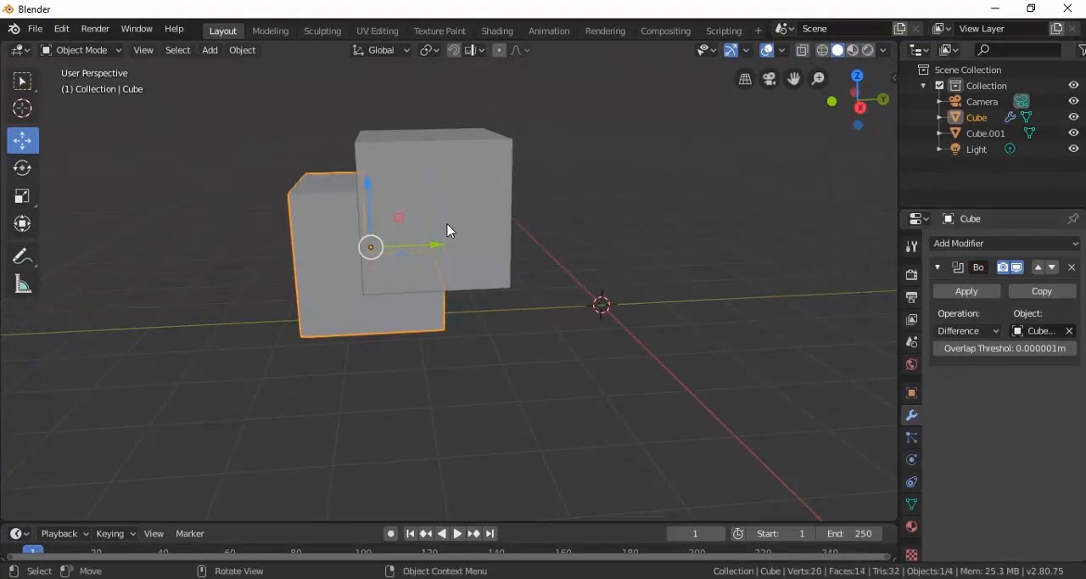
pyautogui.click(964, 292)
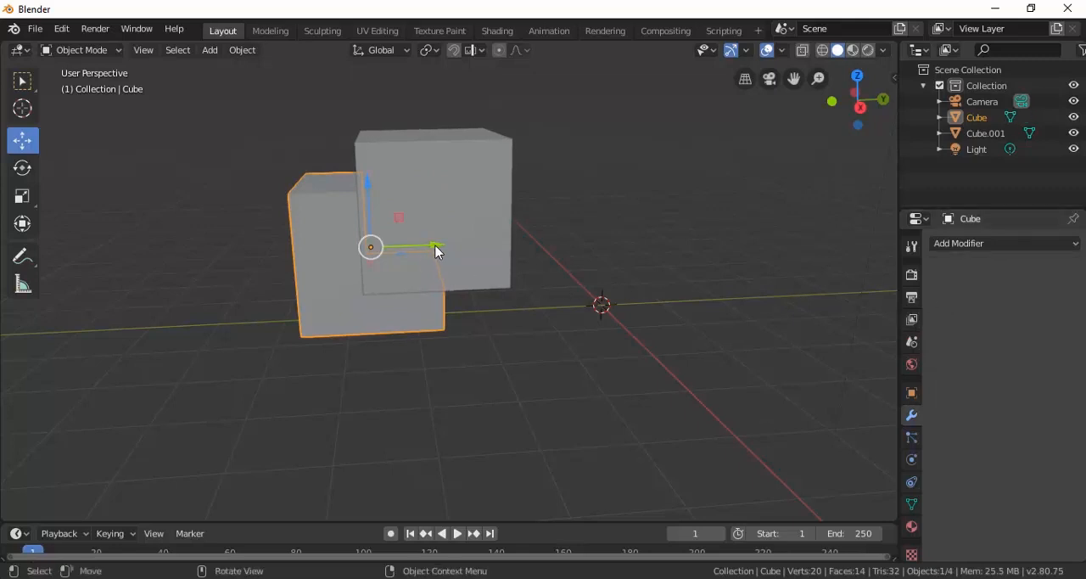
# Move the notched cube slightly away from the overlapping cube along negative Y and slightly down along Z.
pyautogui.moveTo(435, 251); pyautogui.dragTo(412, 245)
pyautogui.moveTo(346, 190); pyautogui.dragTo(346, 199)
pyautogui.moveTo(423, 264); pyautogui.dragTo(440, 251, button='middle')
pyautogui.scroll(2, 426, 227)
pyautogui.scroll(1, 426, 226)
pyautogui.scroll(-3, 425, 226)
# Duplicate the uncut cube and place the copy beside it in the positive Y direction.
pyautogui.click(452, 215)
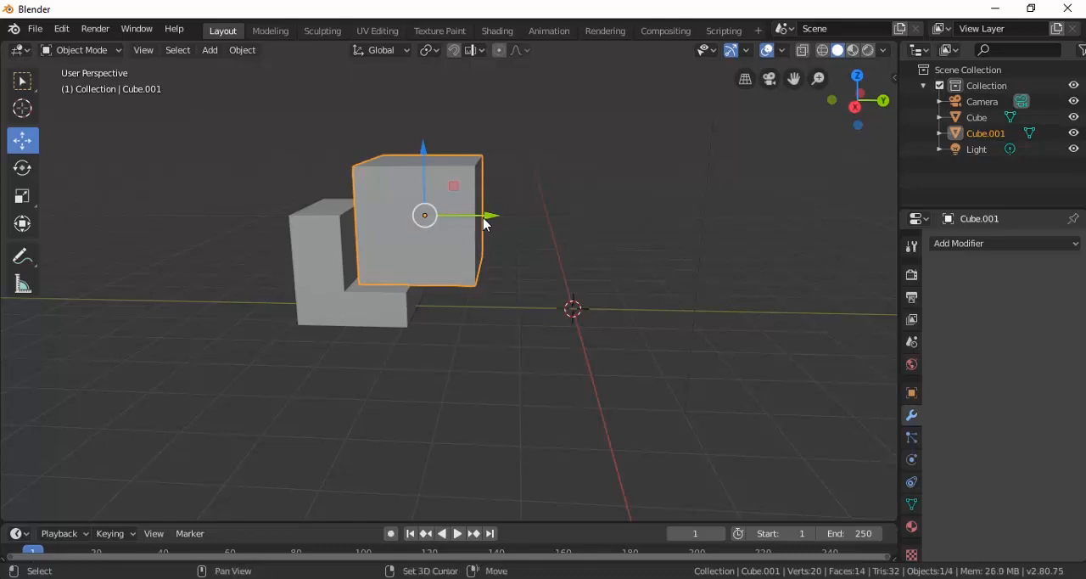
pyautogui.hotkey('shift', 'd')
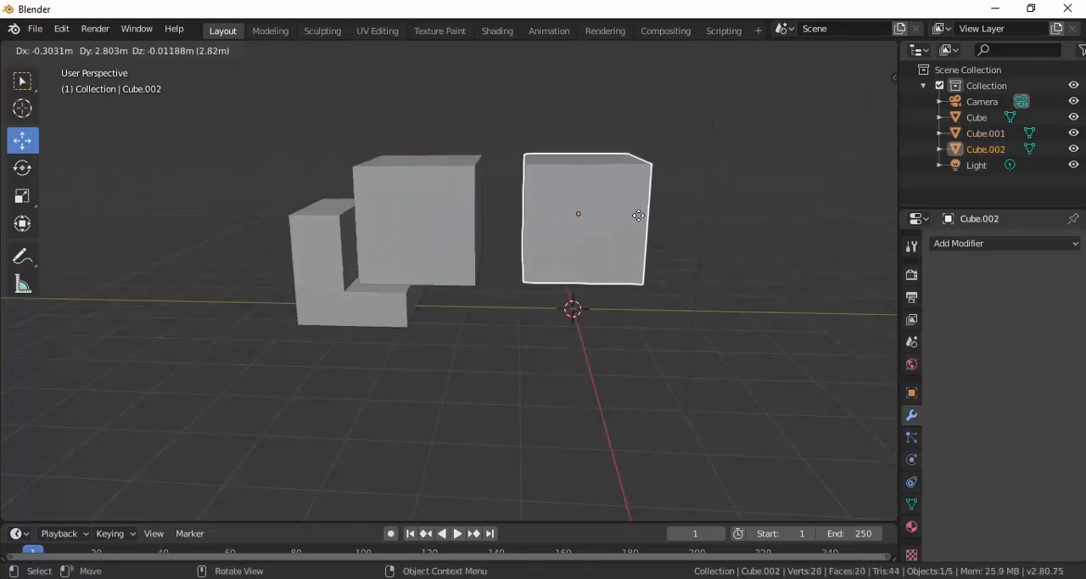
pyautogui.click(663, 222)
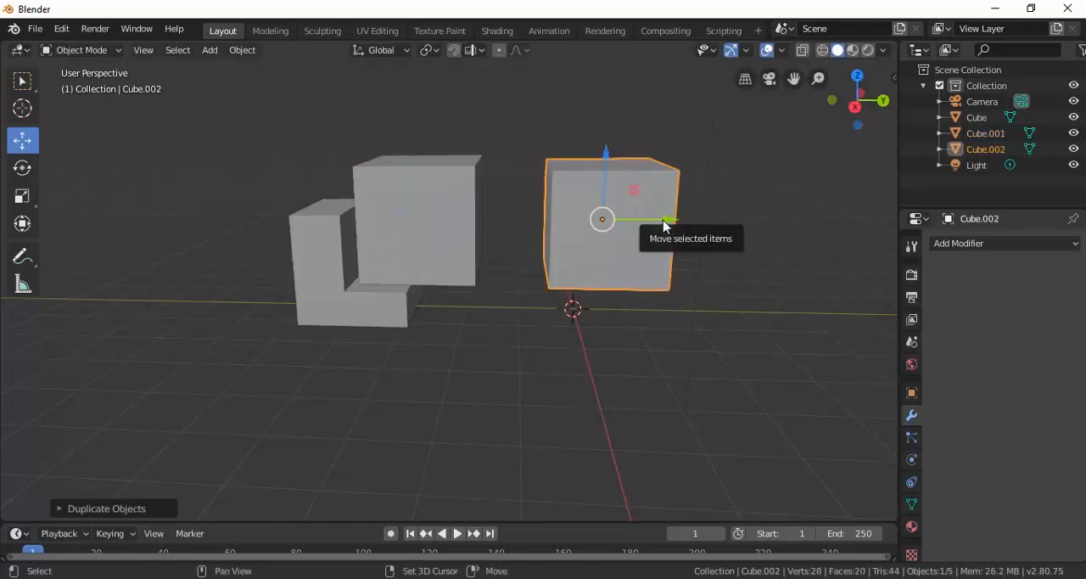
# Duplicate the new cube so the copy partly overlaps it along Y, and offset the copy slightly along X.
pyautogui.hotkey('shift', 'd')
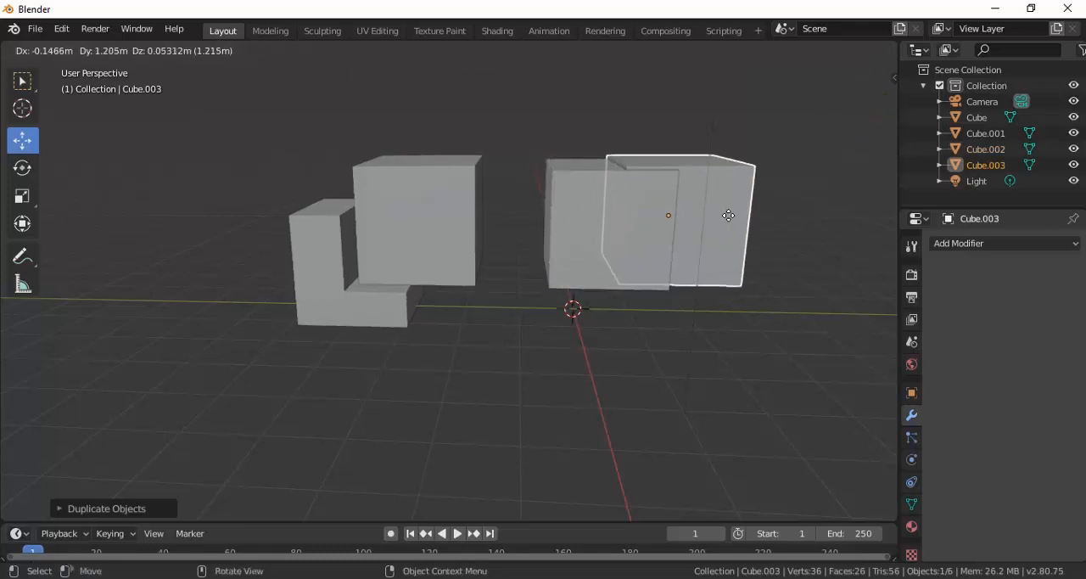
pyautogui.click(715, 200)
pyautogui.moveTo(715, 200); pyautogui.dragTo(705, 218, button='middle')
pyautogui.press('g')
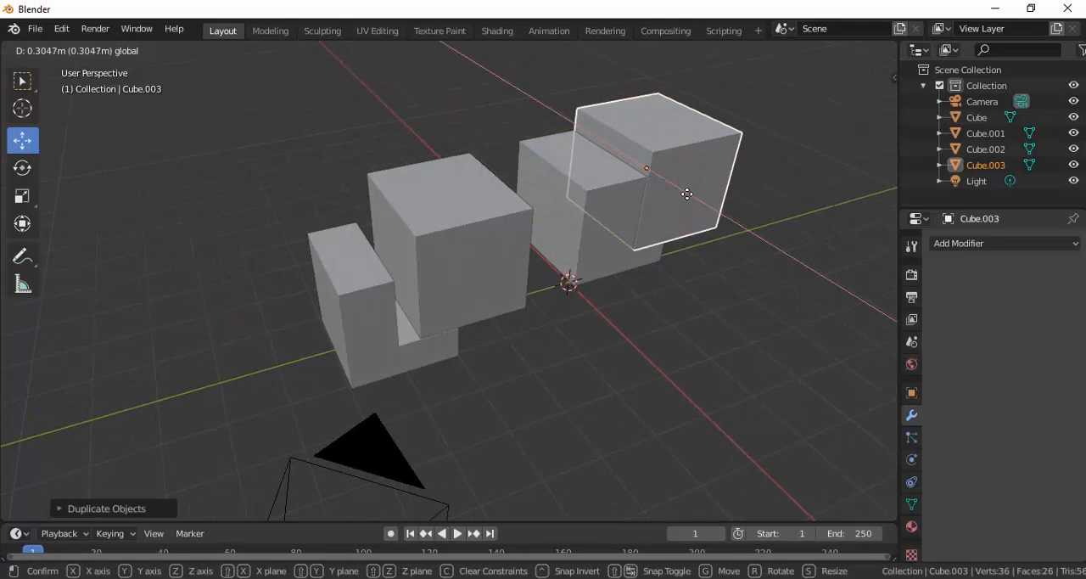
pyautogui.click(686, 193)
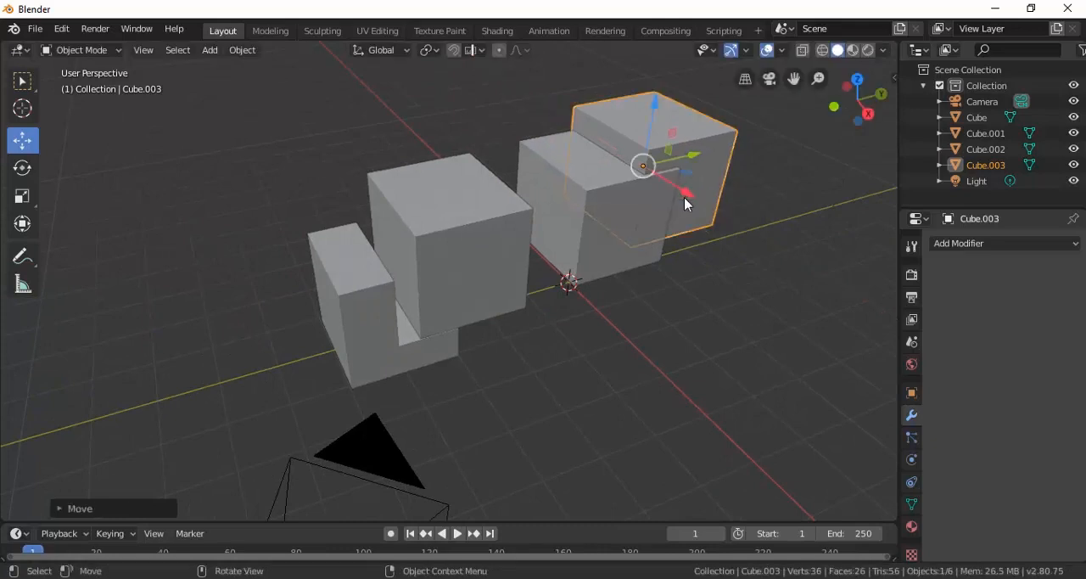
# Scale the overlapping duplicate cube slightly on all axes except X, and shift it slightly along X.
pyautogui.press('s')
pyautogui.hotkey('shift', 'x')
pyautogui.click(673, 193)
pyautogui.press('g')
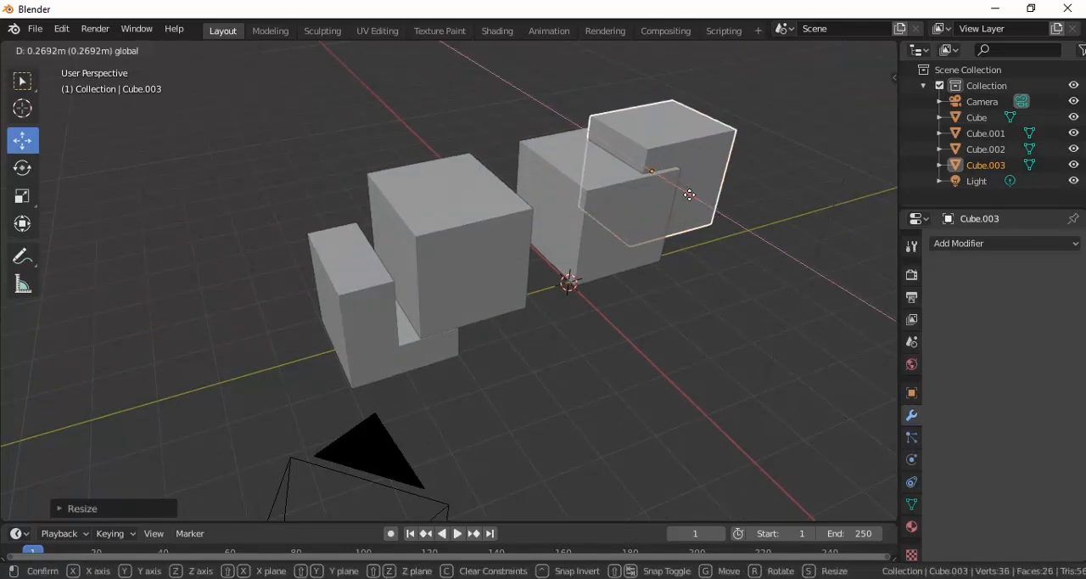
pyautogui.click(685, 193)
pyautogui.moveTo(726, 222); pyautogui.dragTo(547, 220, button='middle')
# Add a Boolean modifier to Cube.002 and set its operation to Union.
pyautogui.click(580, 237)
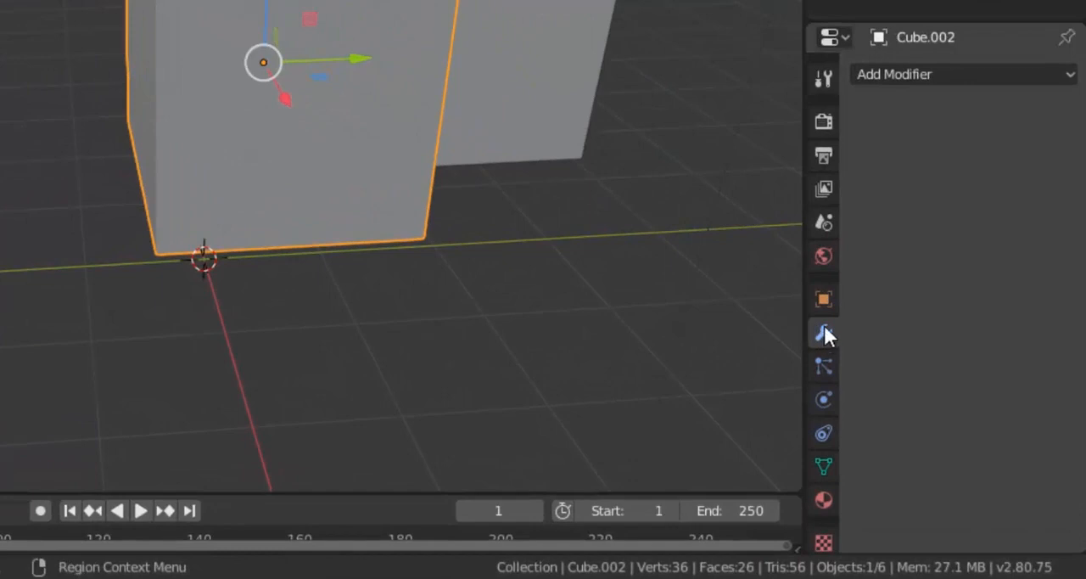
pyautogui.click(880, 75)
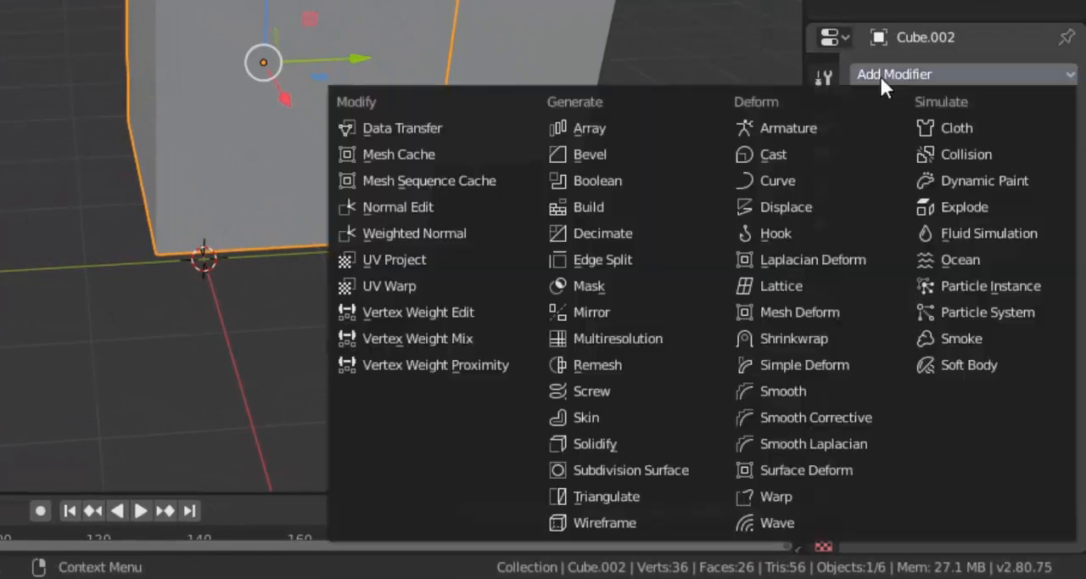
pyautogui.click(637, 181)
pyautogui.click(906, 205)
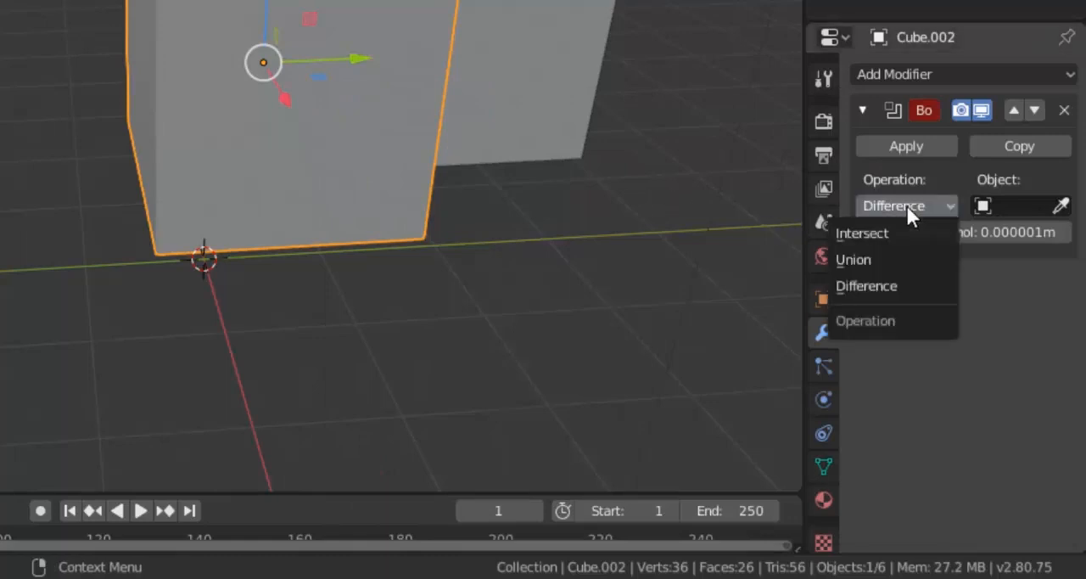
pyautogui.click(891, 259)
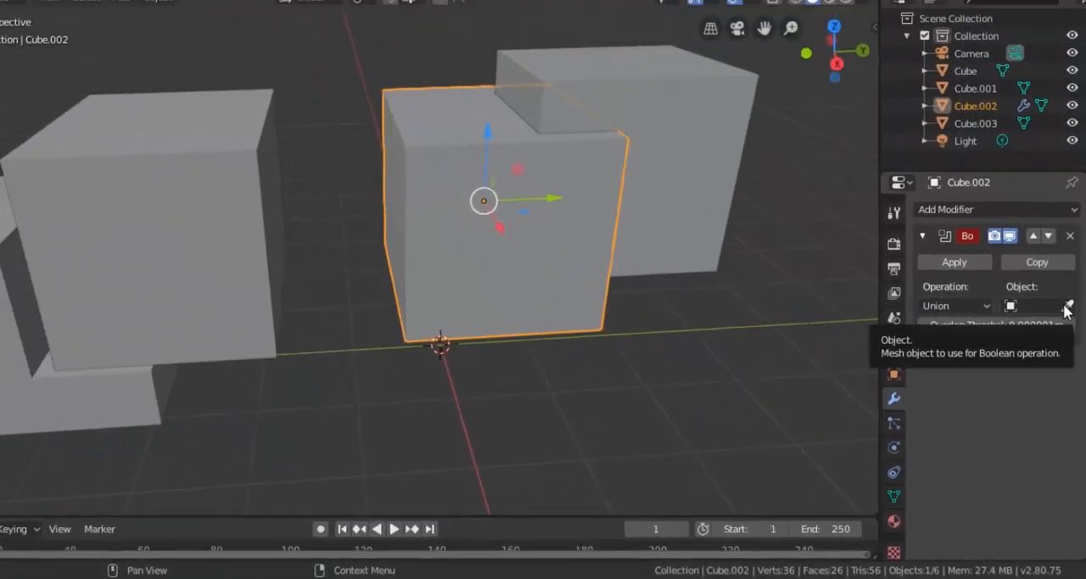
# Set the overlapping Cube.003 as the Union's object and apply the modifier.
pyautogui.click(1060, 205)
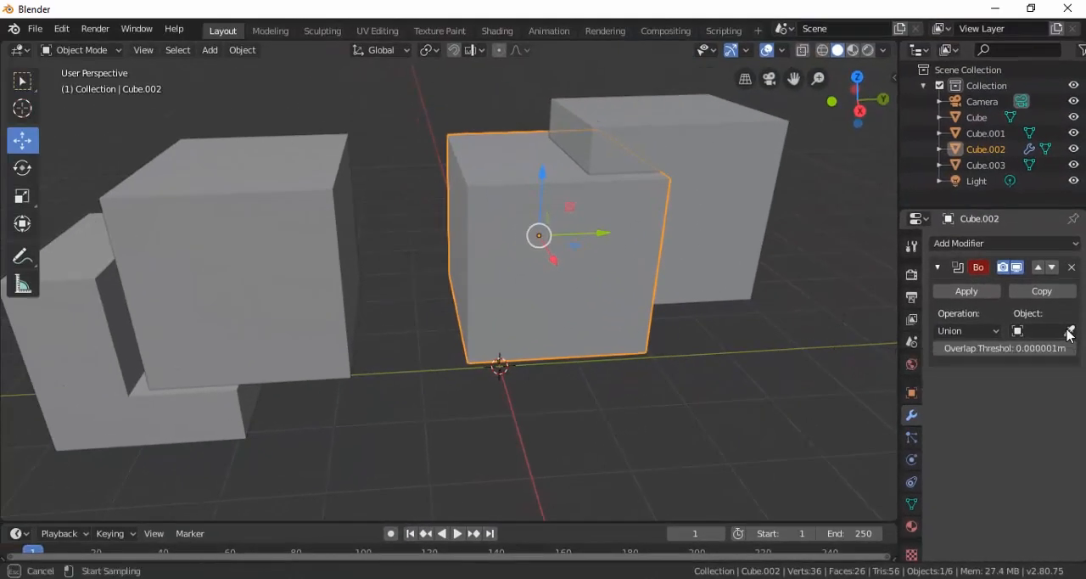
pyautogui.click(734, 160)
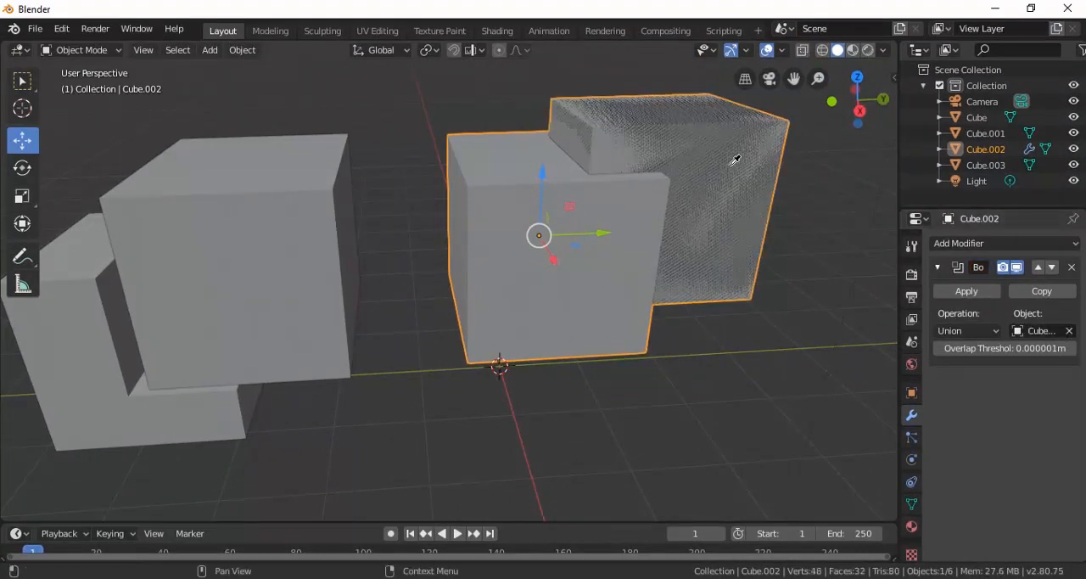
pyautogui.click(964, 296)
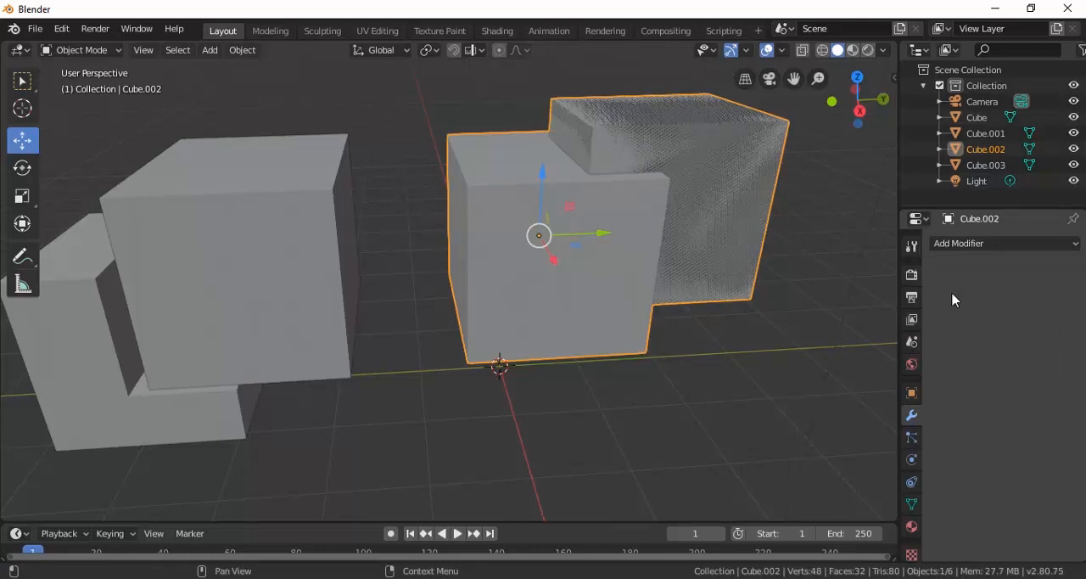
# Separate the united mesh from the leftover cube, moving the mesh along positive Y and the cube along negative Y.
pyautogui.scroll(-3, 586, 251)
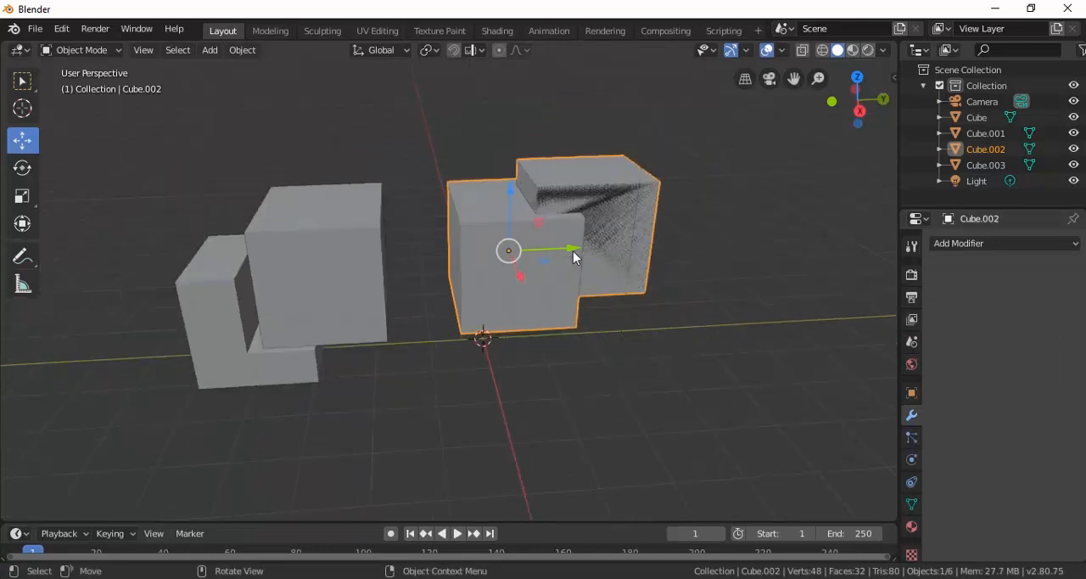
pyautogui.moveTo(571, 254); pyautogui.dragTo(740, 242)
pyautogui.click(628, 242)
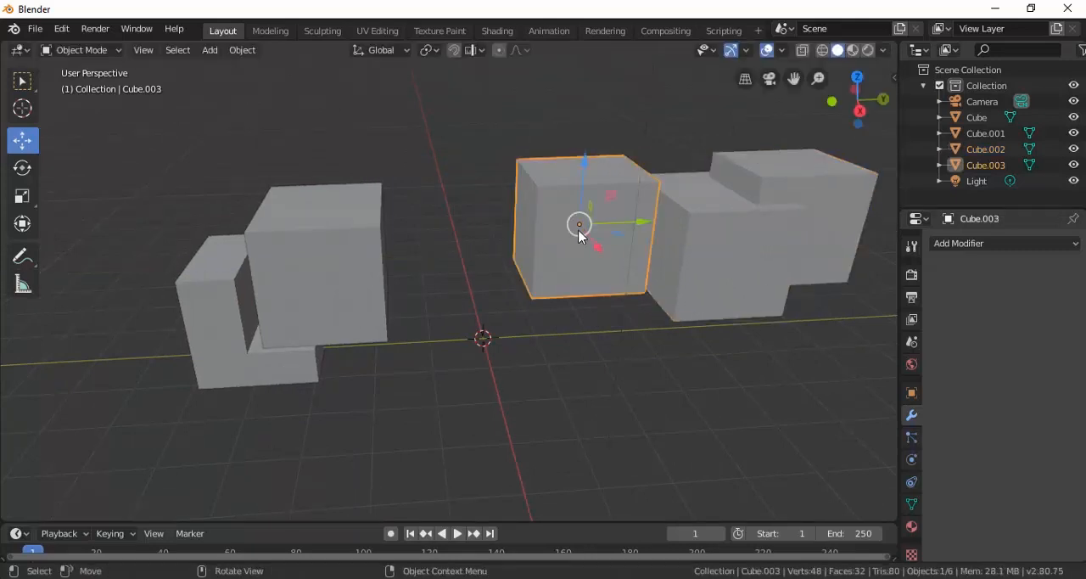
pyautogui.moveTo(626, 228); pyautogui.dragTo(564, 231)
pyautogui.click(717, 244)
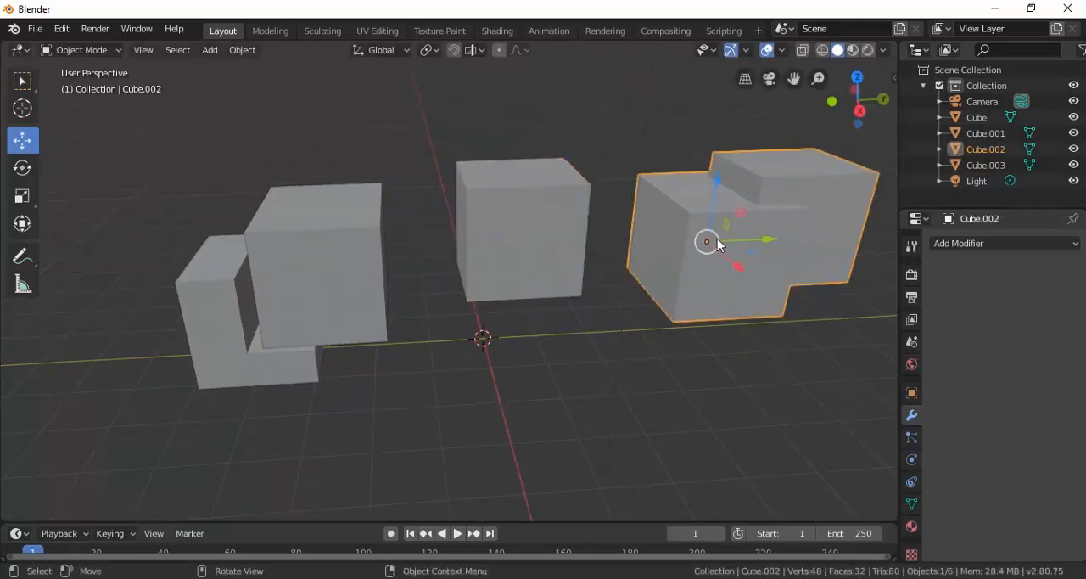
pyautogui.moveTo(771, 242); pyautogui.dragTo(844, 217)
# Swap the two objects along Y, placing the united mesh back near the origin and the plain cube beyond it in positive Y.
pyautogui.click(567, 202)
pyautogui.click(657, 257)
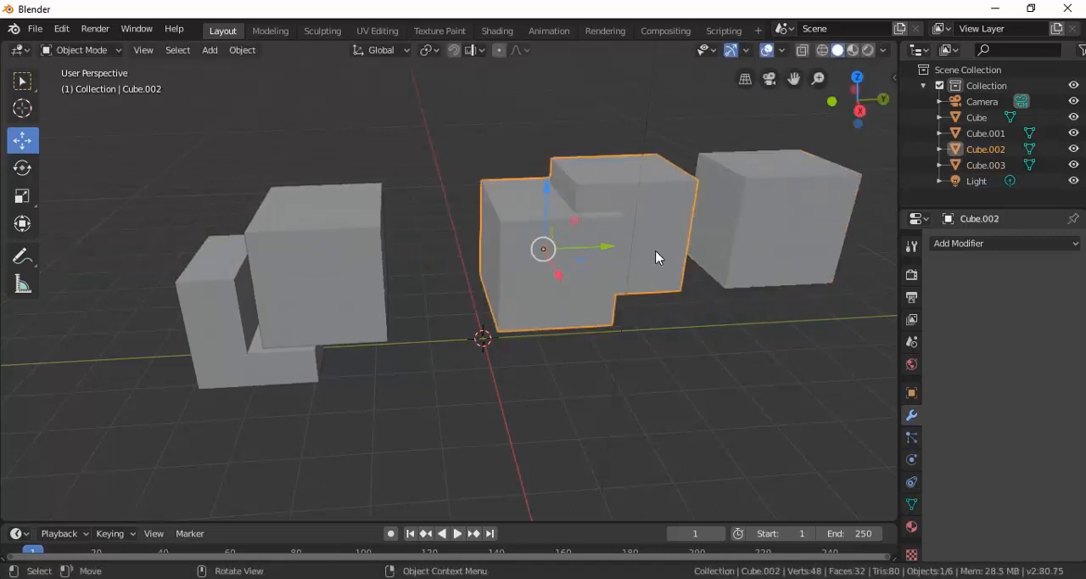
pyautogui.moveTo(657, 257); pyautogui.dragTo(616, 250, button='middle')
pyautogui.moveTo(587, 260); pyautogui.dragTo(588, 259)
pyautogui.click(729, 259)
pyautogui.moveTo(730, 259); pyautogui.dragTo(669, 271, button='middle')
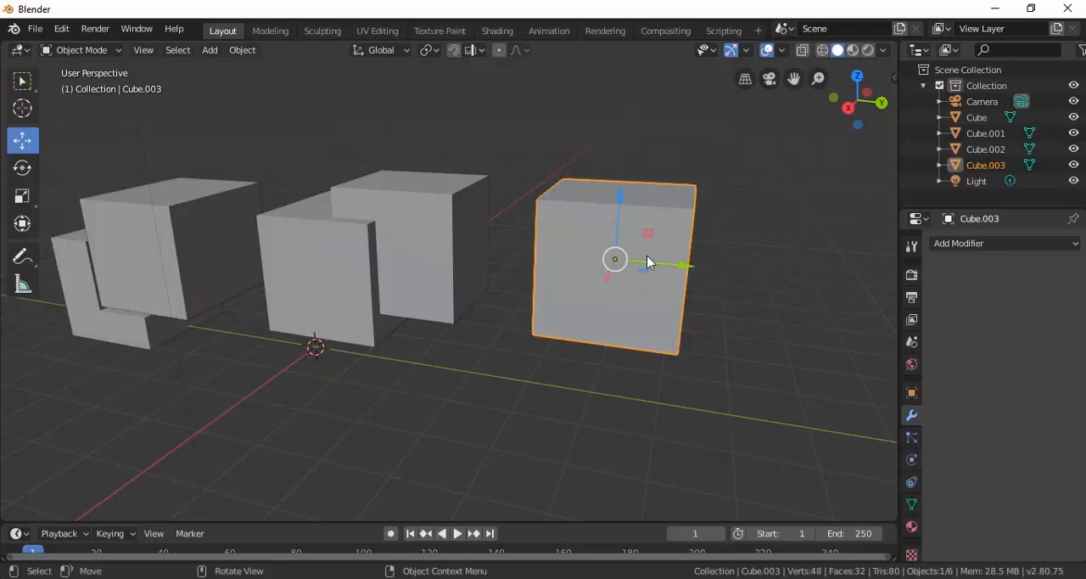
# Add a UV sphere and move it to the upper part of Cube.003.
pyautogui.hotkey('shift', 'a')
pyautogui.moveTo(648, 257)
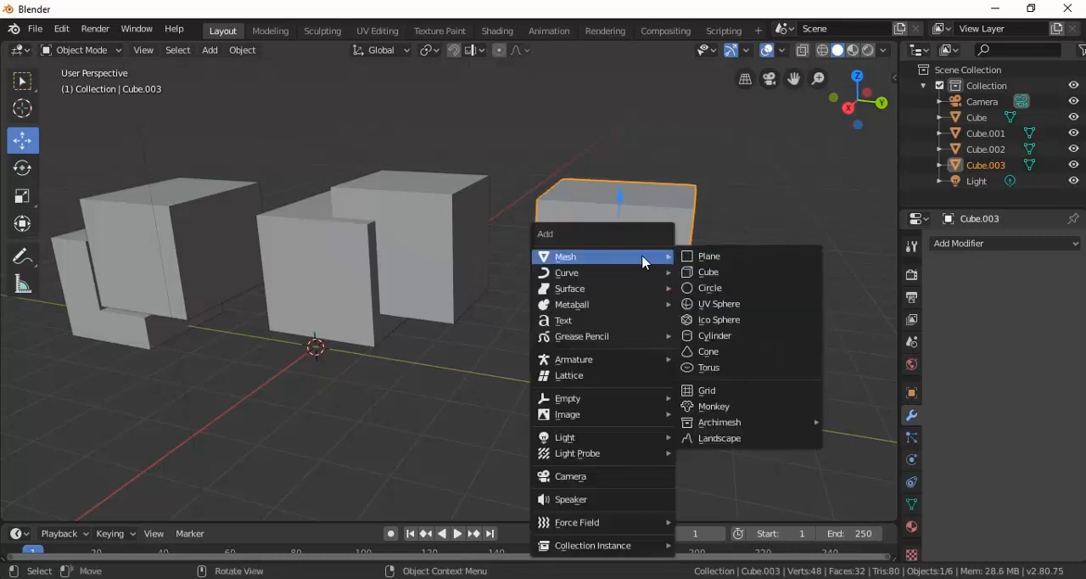
pyautogui.click(711, 304)
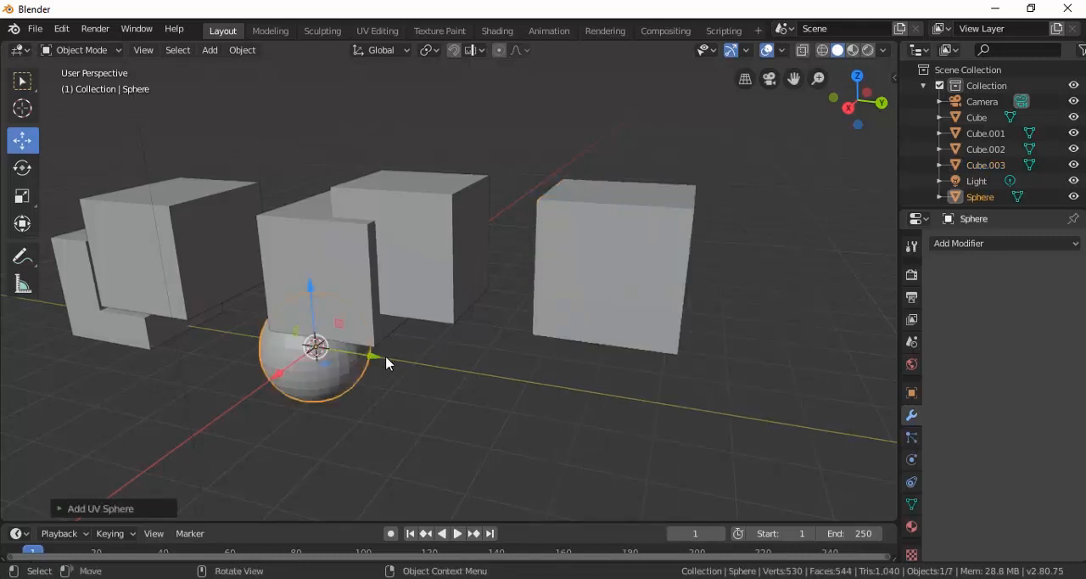
pyautogui.moveTo(386, 358); pyautogui.dragTo(664, 137)
# Nudge the sphere along X and rescale it so it overlaps an upper corner of Cube.003.
pyautogui.moveTo(684, 234); pyautogui.dragTo(760, 254, button='middle')
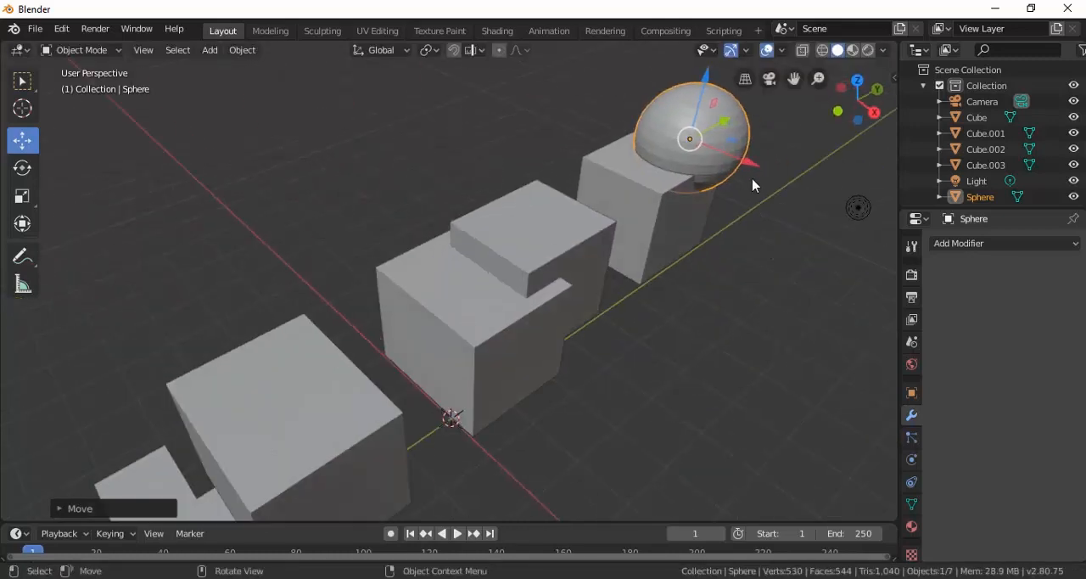
pyautogui.moveTo(751, 162); pyautogui.dragTo(733, 155)
pyautogui.moveTo(766, 199); pyautogui.dragTo(724, 244, button='middle')
pyautogui.press('s')
pyautogui.click(789, 254)
pyautogui.scroll(3, 720, 252)
pyautogui.scroll(-5, 657, 247)
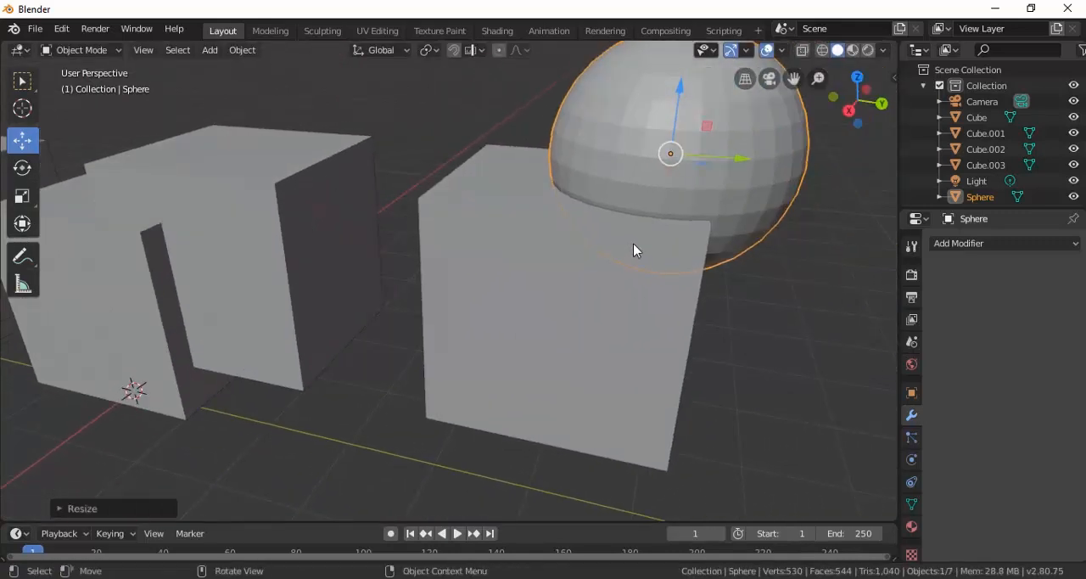
# Add a Boolean modifier to Cube.003 and set its operation to Intersect.
pyautogui.click(543, 320)
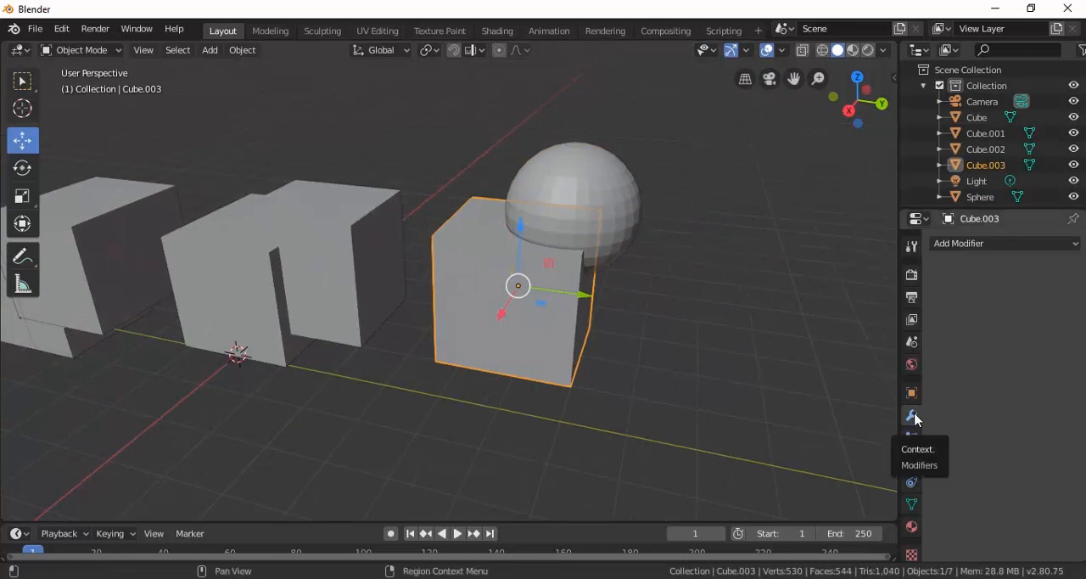
pyautogui.click(963, 246)
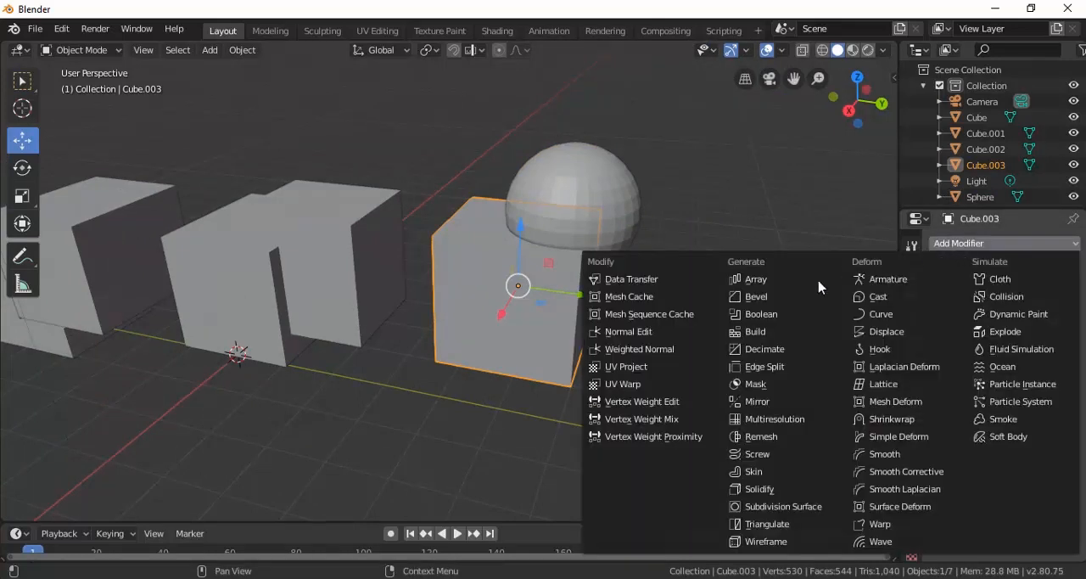
pyautogui.click(779, 321)
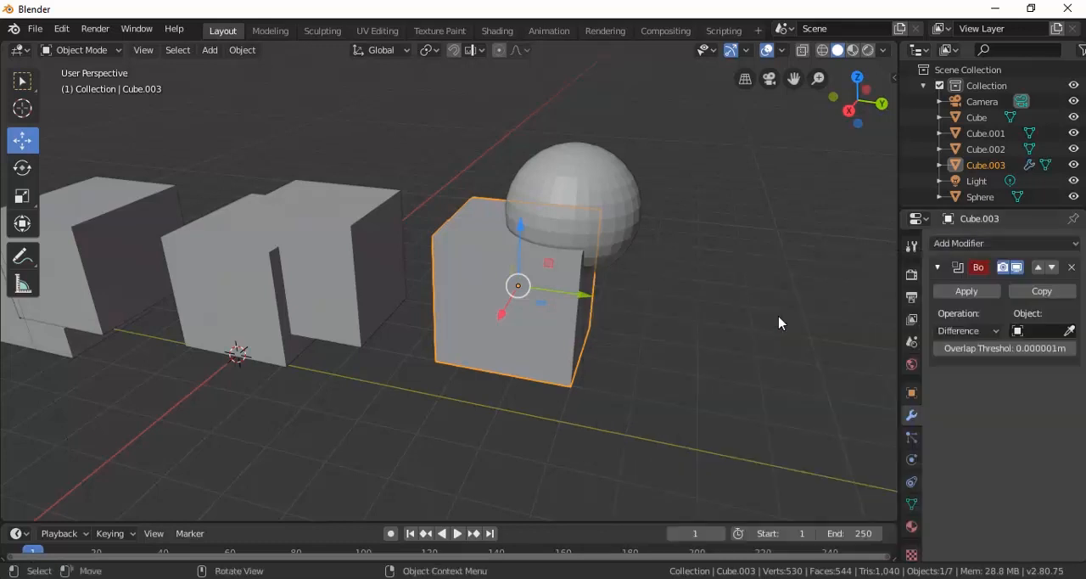
pyautogui.click(967, 331)
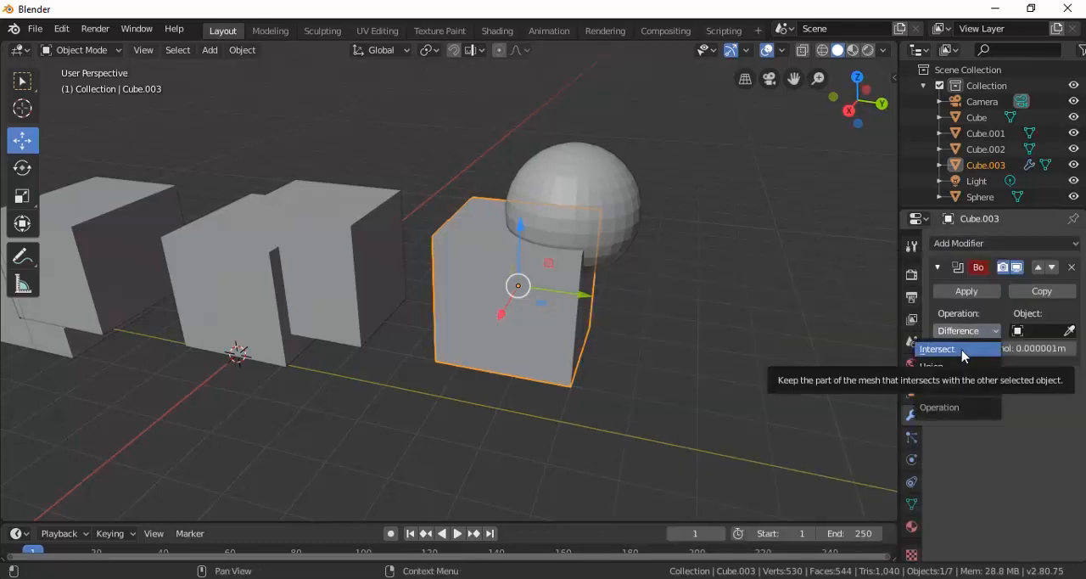
pyautogui.click(962, 350)
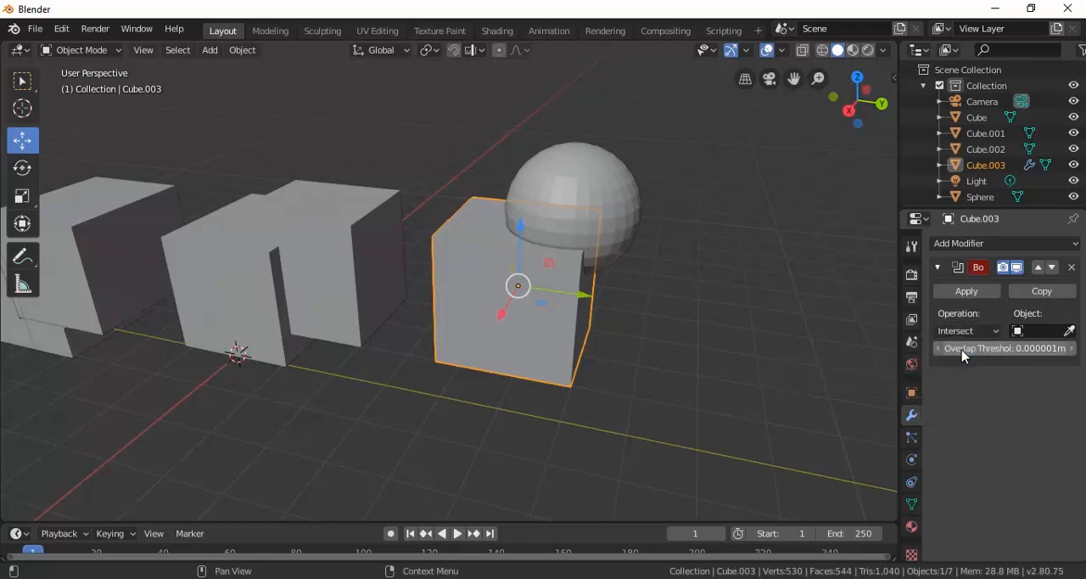
# Set the sphere as the Intersect operation's object and apply the modifier.
pyautogui.click(1068, 331)
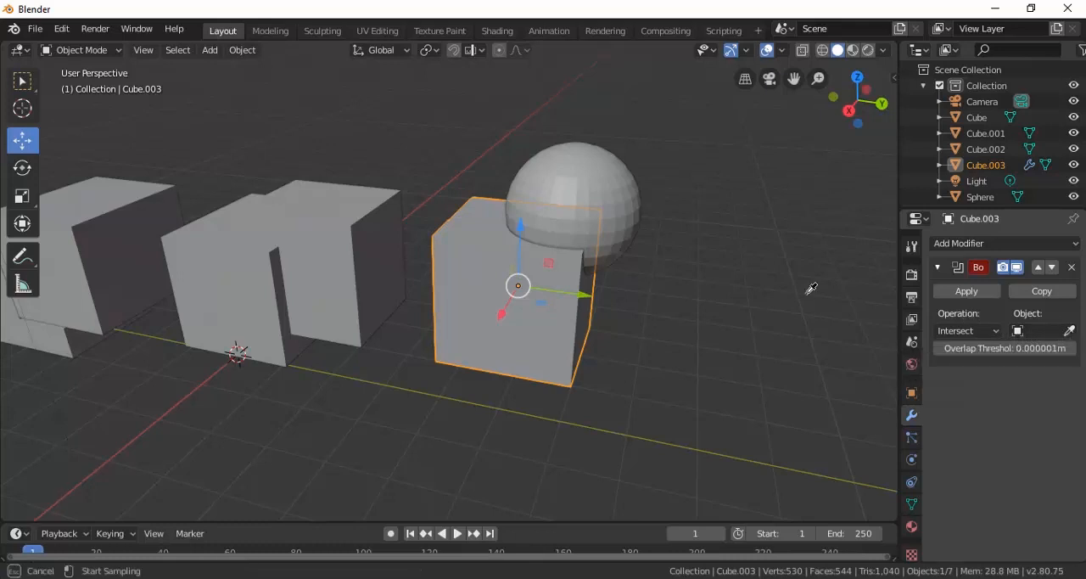
pyautogui.click(631, 204)
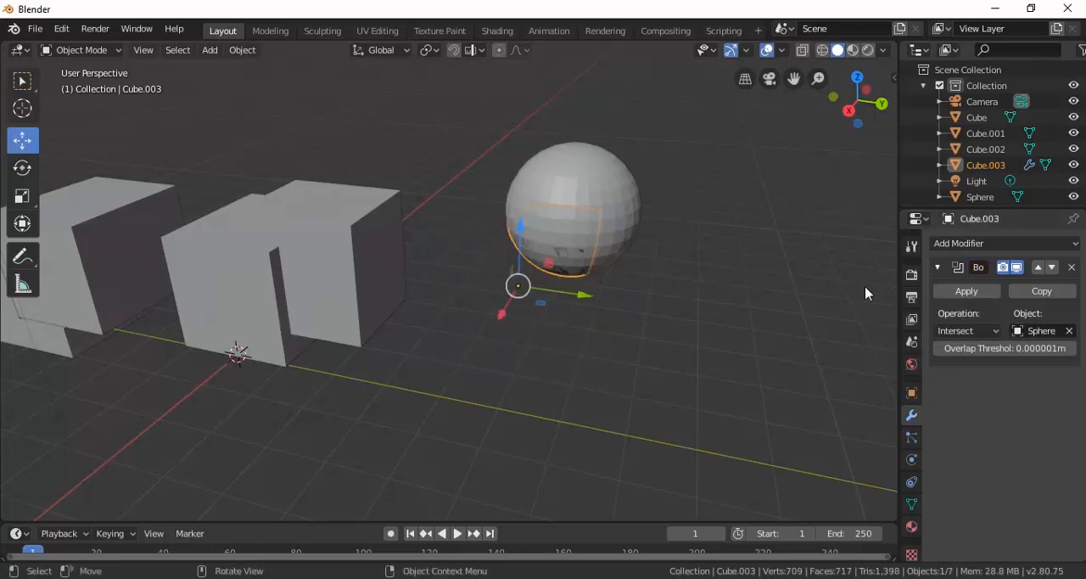
pyautogui.click(964, 293)
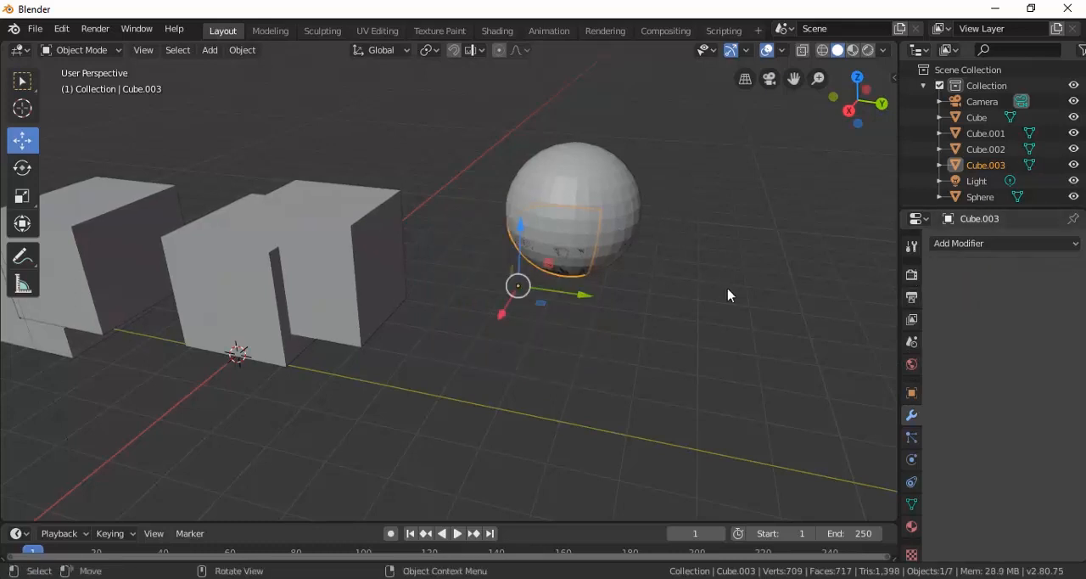
# Move the intersection piece out of the sphere along negative Y and down along Z, and view all three Boolean results.
pyautogui.moveTo(585, 298); pyautogui.dragTo(563, 293)
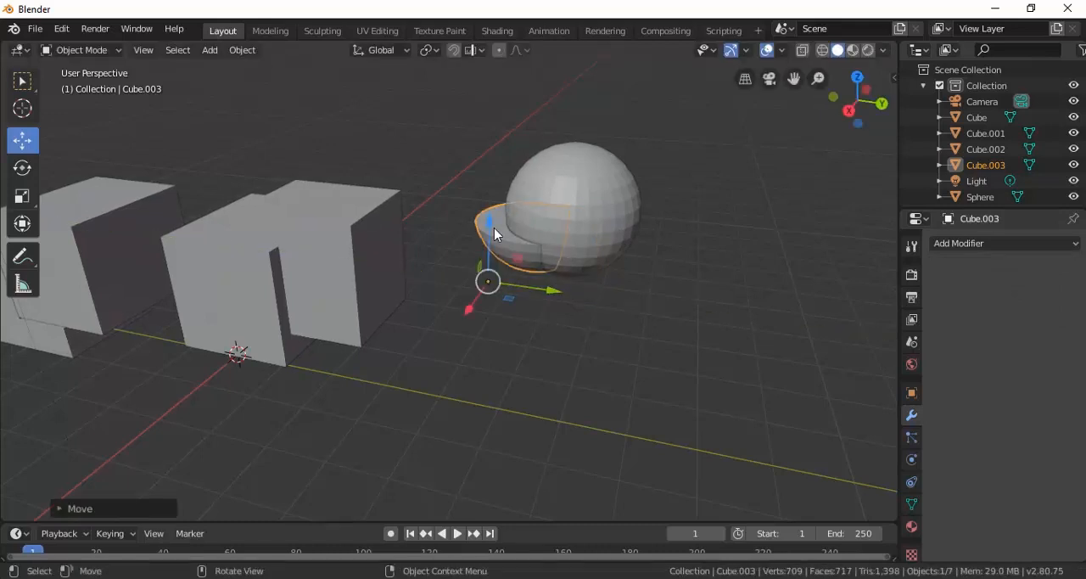
pyautogui.moveTo(498, 235); pyautogui.dragTo(484, 289)
pyautogui.moveTo(558, 364); pyautogui.dragTo(529, 322)
pyautogui.moveTo(528, 322); pyautogui.dragTo(714, 300, button='middle')
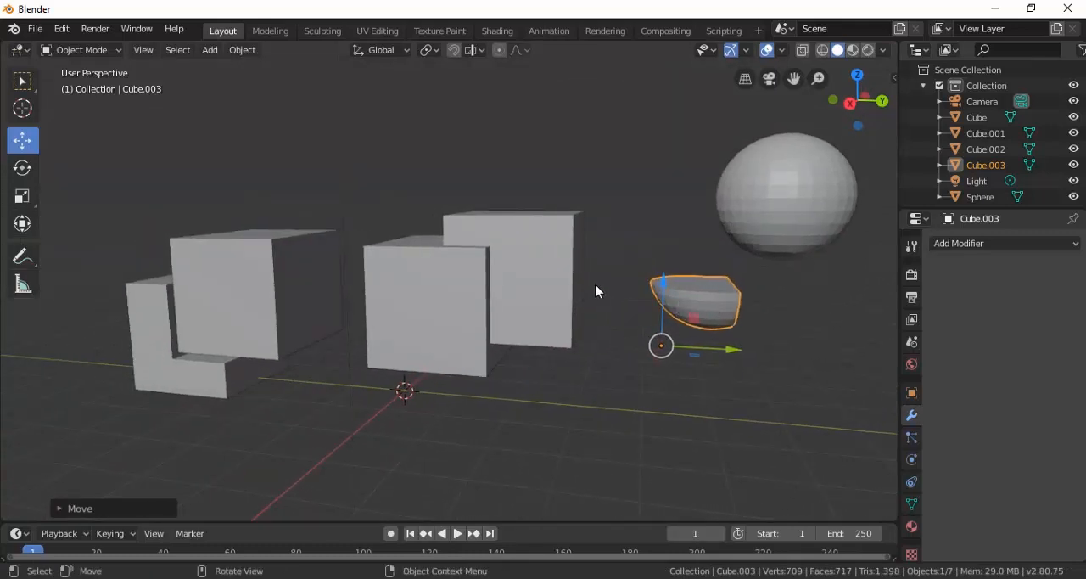
pyautogui.moveTo(694, 299)
pyautogui.mouseDown(button='middle')
pyautogui.moveTo(601, 317)
pyautogui.moveTo(704, 296)
pyautogui.mouseUp(button='middle')
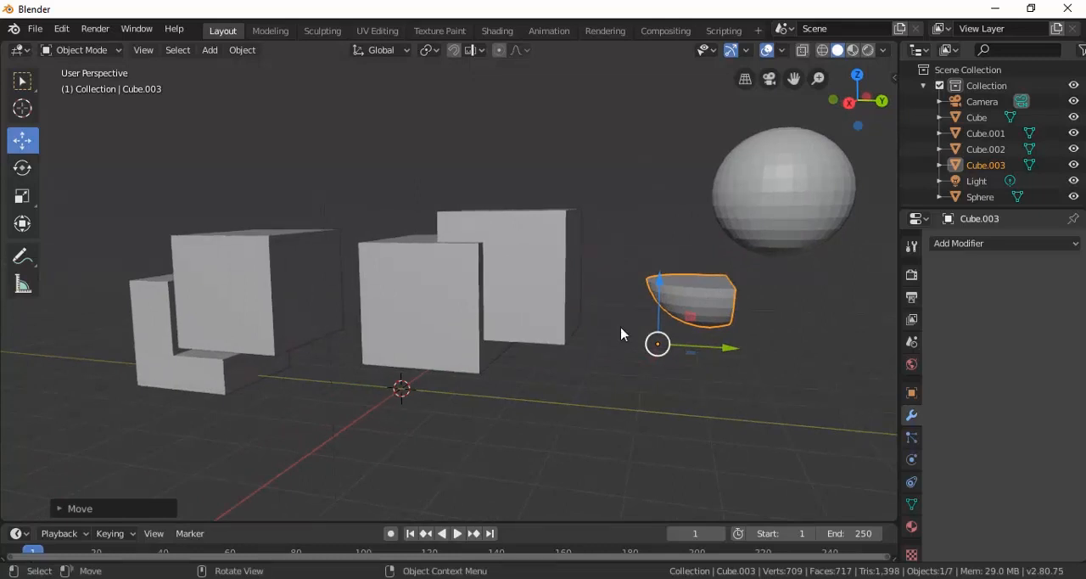
# Duplicate Cube.001, raise the copy along Z above the other meshes, and shift it slightly out of line with the original.
pyautogui.moveTo(492, 276); pyautogui.dragTo(318, 250, button='middle')
pyautogui.click(313, 246)
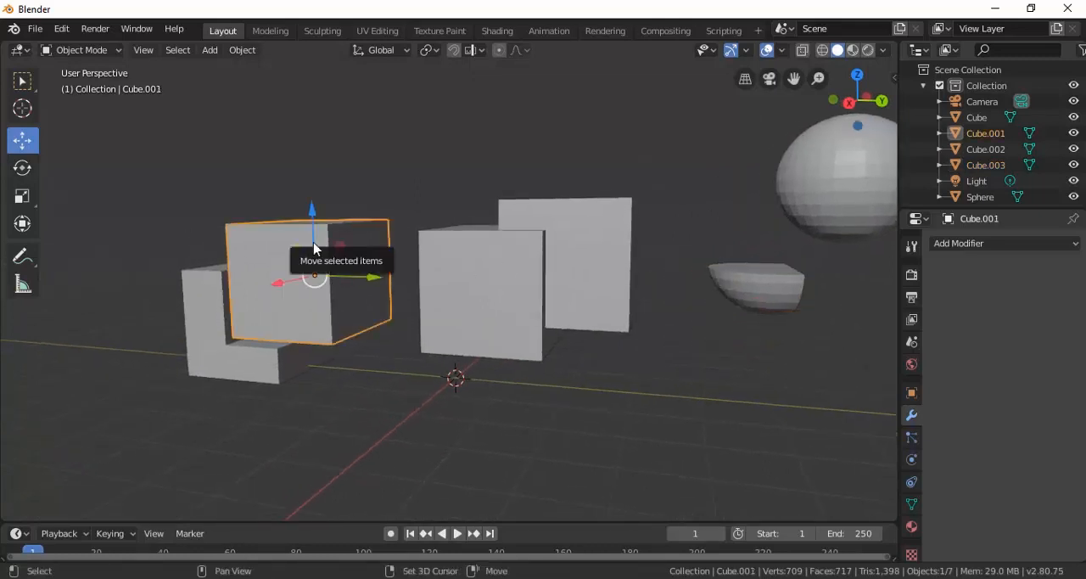
pyautogui.hotkey('shift', 'd')
pyautogui.click(313, 110)
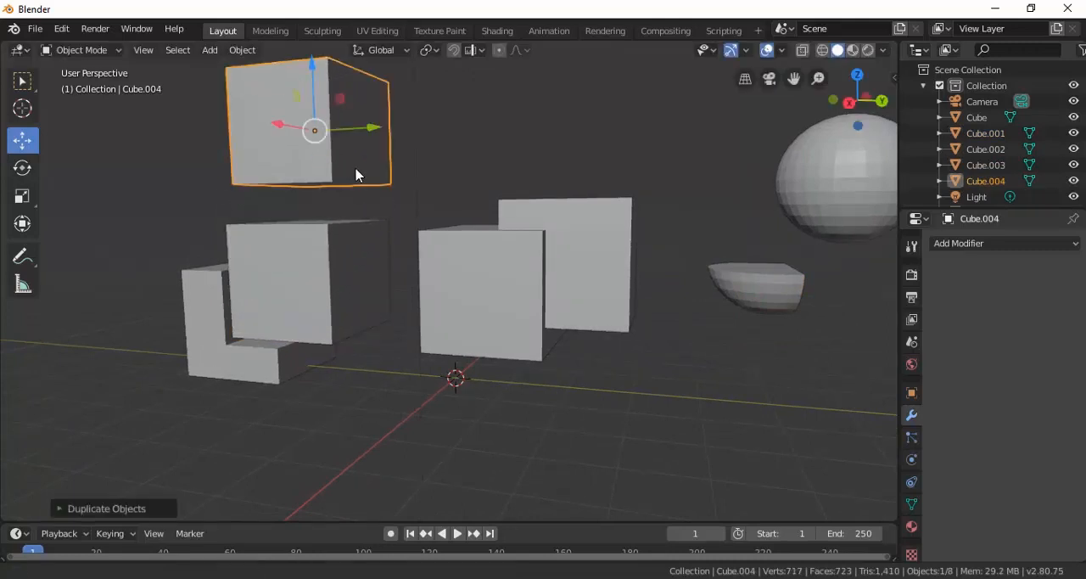
pyautogui.moveTo(359, 173); pyautogui.dragTo(409, 248, button='middle')
pyautogui.moveTo(414, 228); pyautogui.dragTo(485, 231)
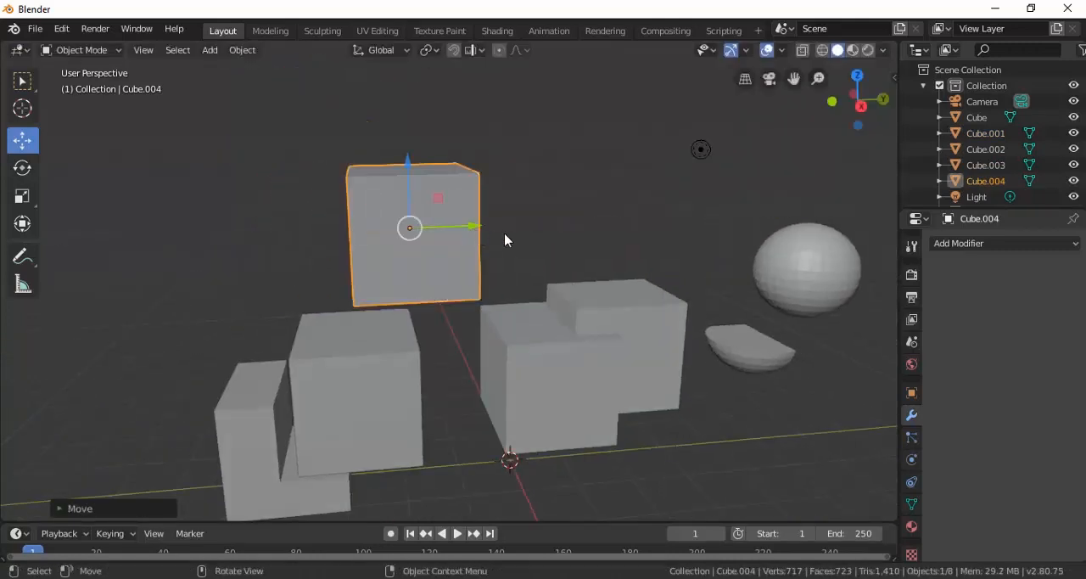
pyautogui.moveTo(505, 238); pyautogui.dragTo(403, 200, button='middle')
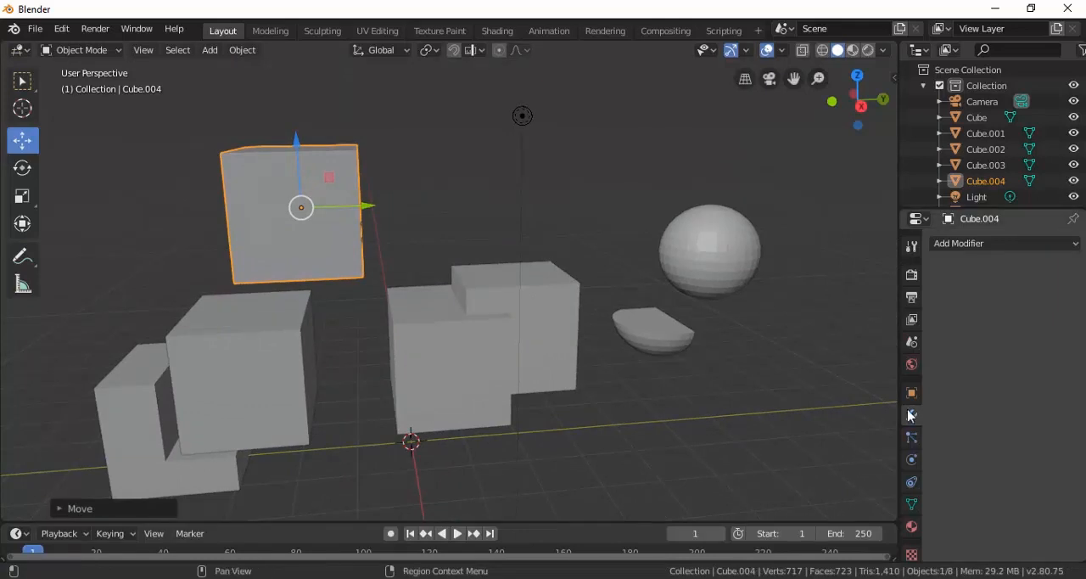
# Add an Array modifier to the raised duplicate cube, keeping the count of 2 and the relative X offset of 1.000.
pyautogui.click(967, 245)
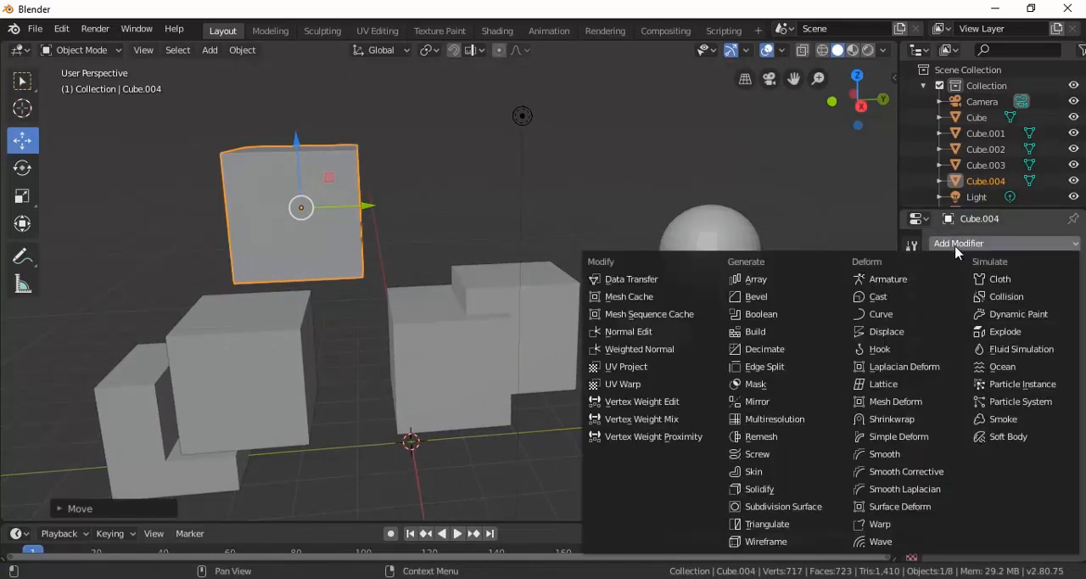
pyautogui.click(777, 286)
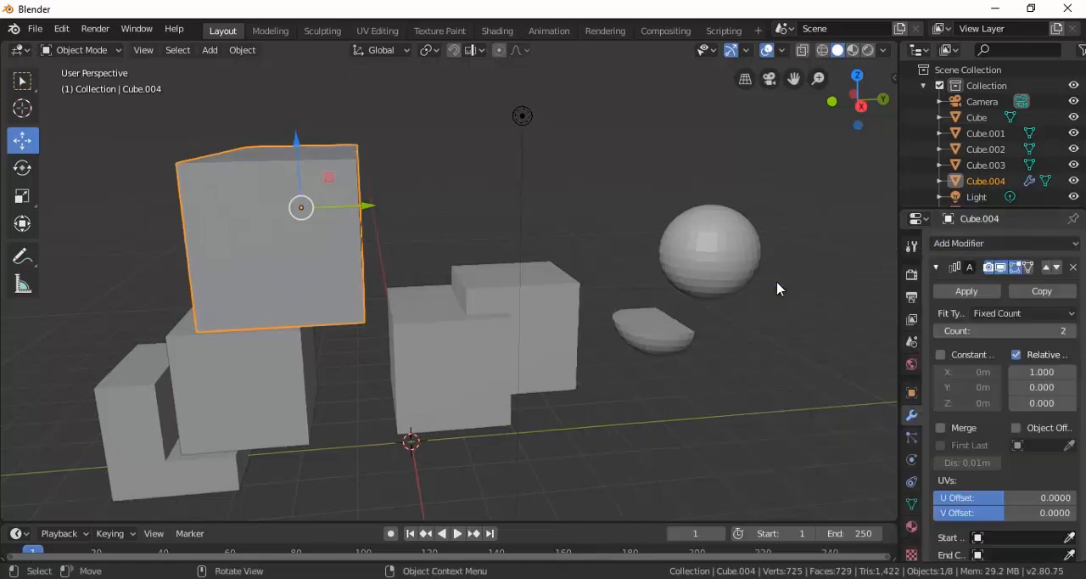
pyautogui.moveTo(323, 270); pyautogui.dragTo(501, 249, button='middle')
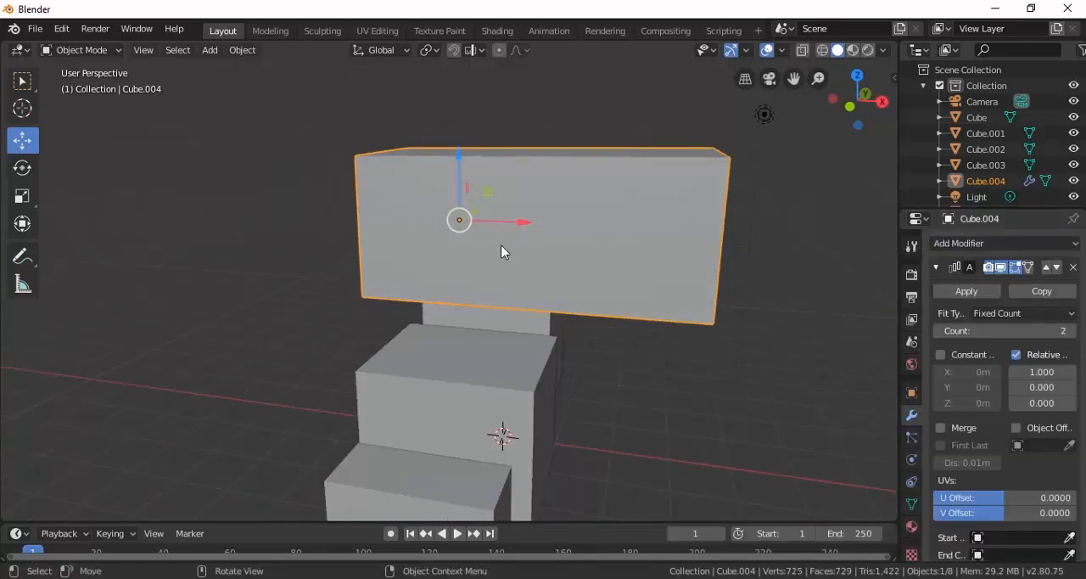
# Shift the arrayed cube along negative X.
pyautogui.press('g')
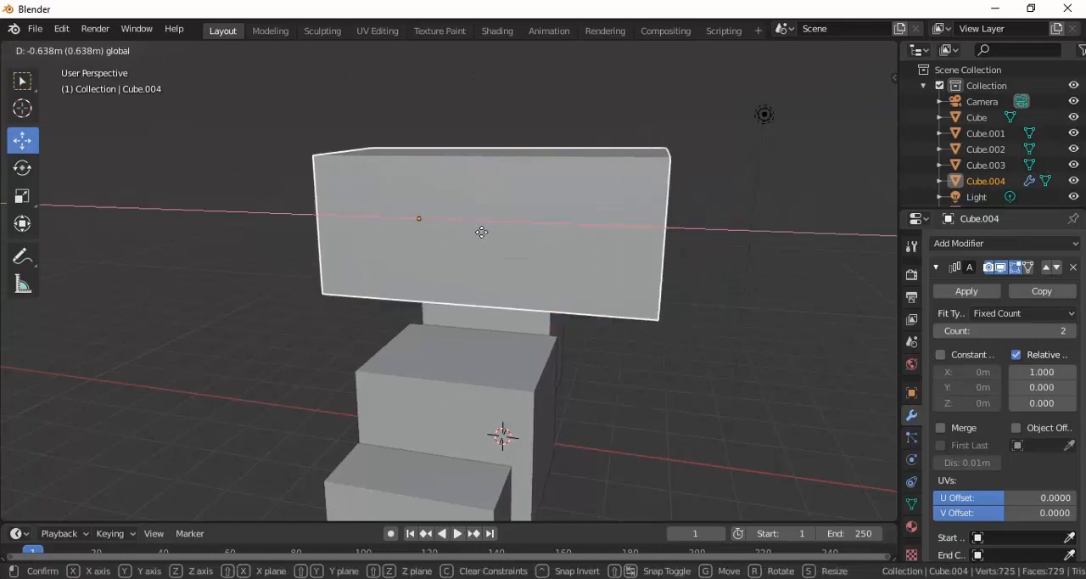
pyautogui.click(463, 235)
pyautogui.moveTo(463, 235); pyautogui.dragTo(464, 238, button='middle')
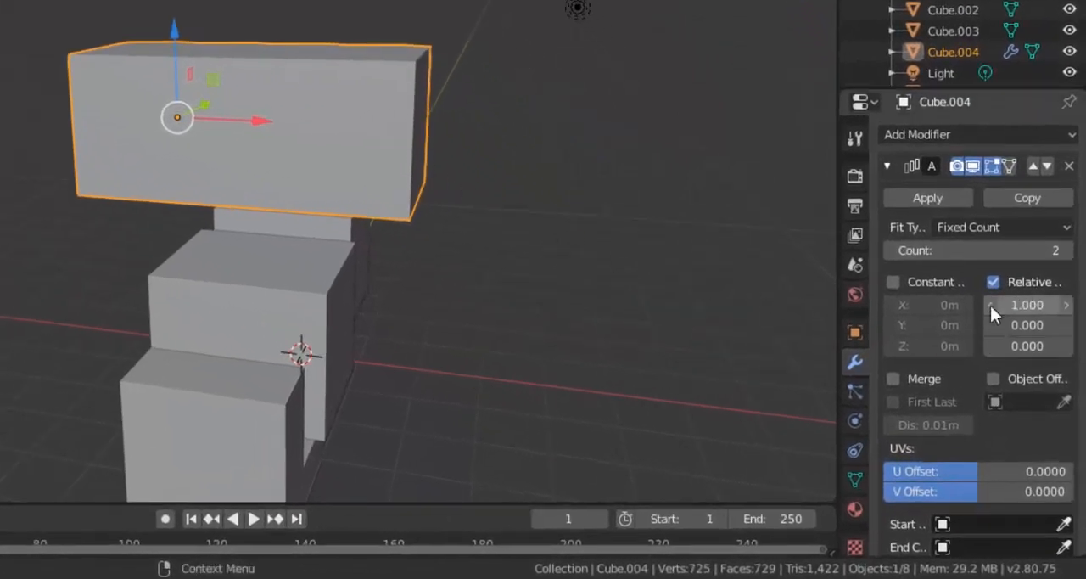
# Enable the array's constant offset with X 0.61 m, Y 0.01 m and Z 1.25 m, and set the relative X offset to 1.500.
pyautogui.click(893, 283)
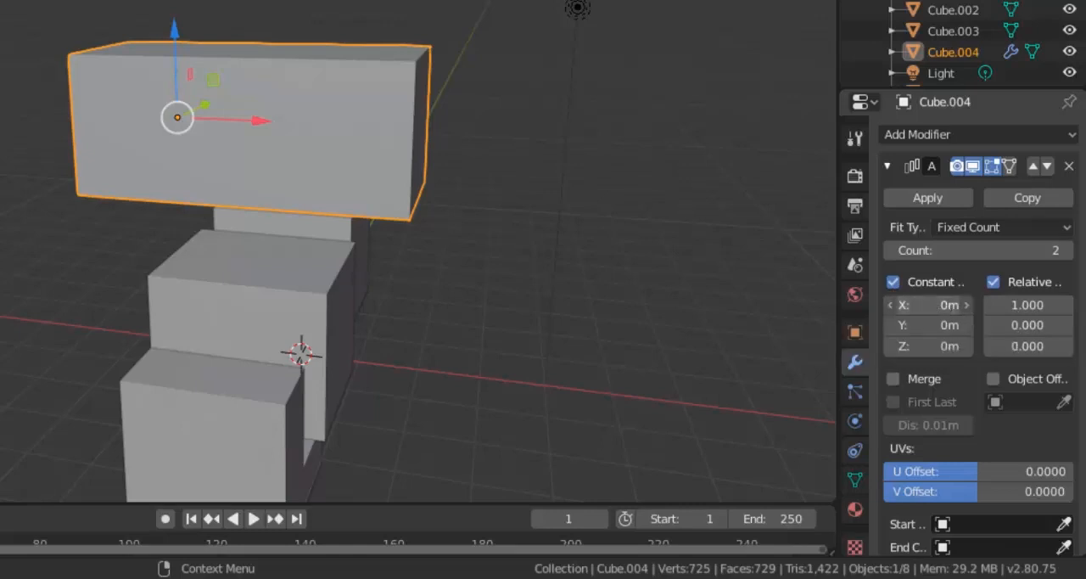
pyautogui.moveTo(929, 305); pyautogui.dragTo(1020, 347)
pyautogui.moveTo(1018, 306); pyautogui.dragTo(1033, 305)
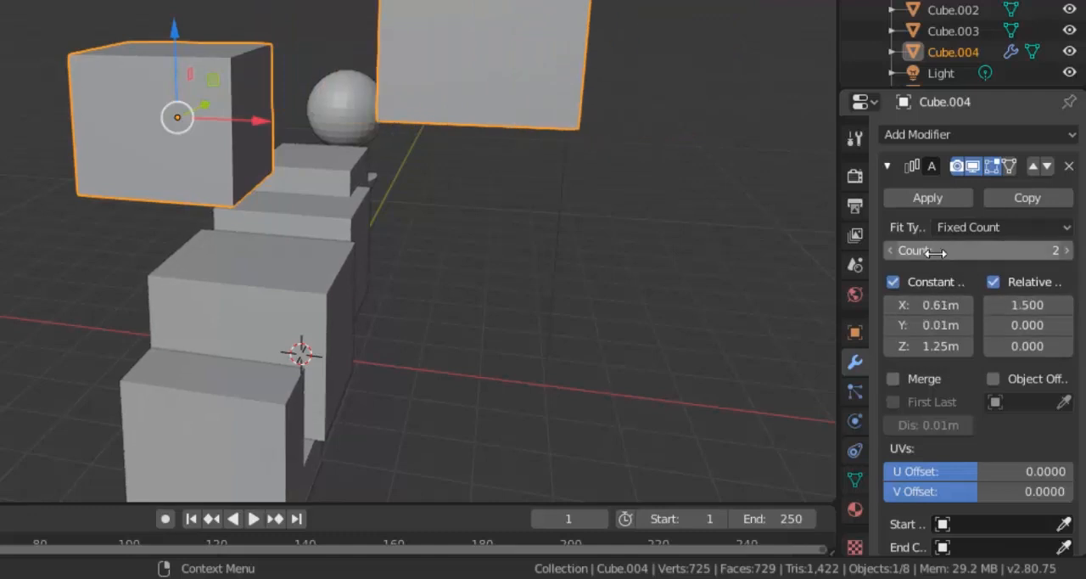
# Try array counts of 3 and 4, set the count back to 2, and apply the Array modifier.
pyautogui.click(1065, 251)
pyautogui.scroll(-3, 653, 246)
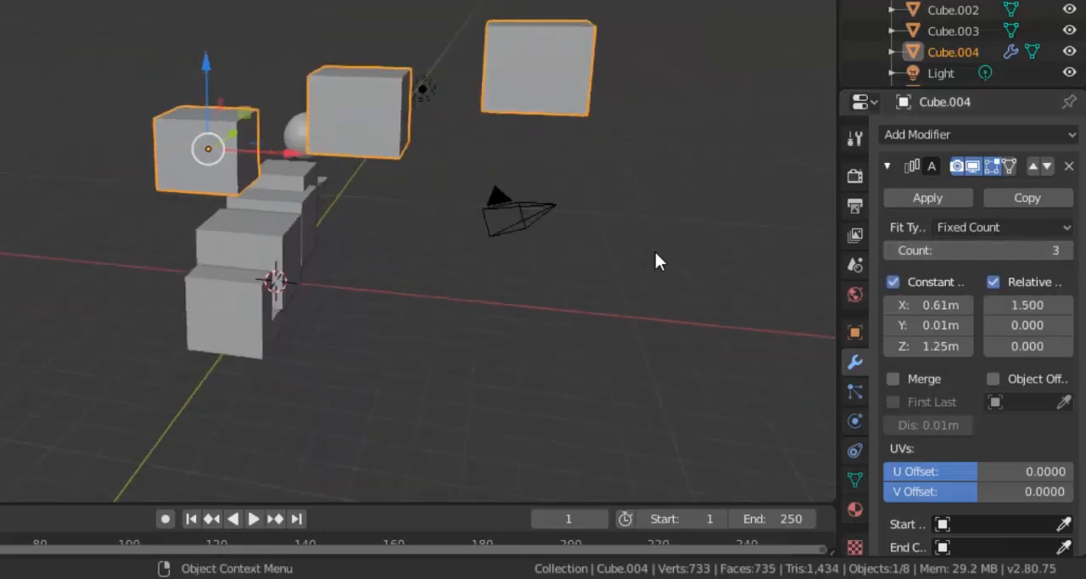
pyautogui.click(1067, 251)
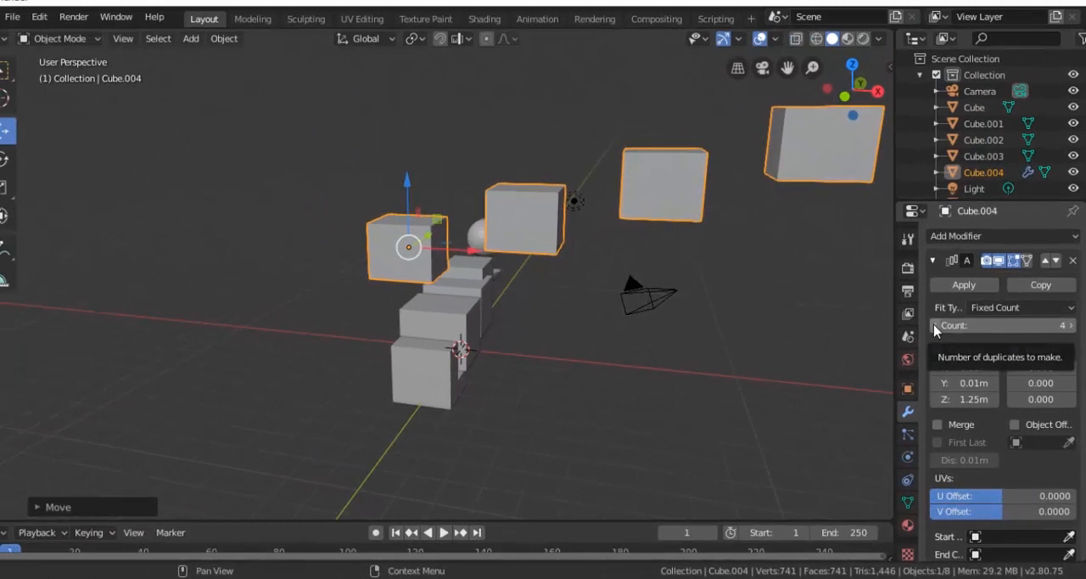
pyautogui.click(890, 252)
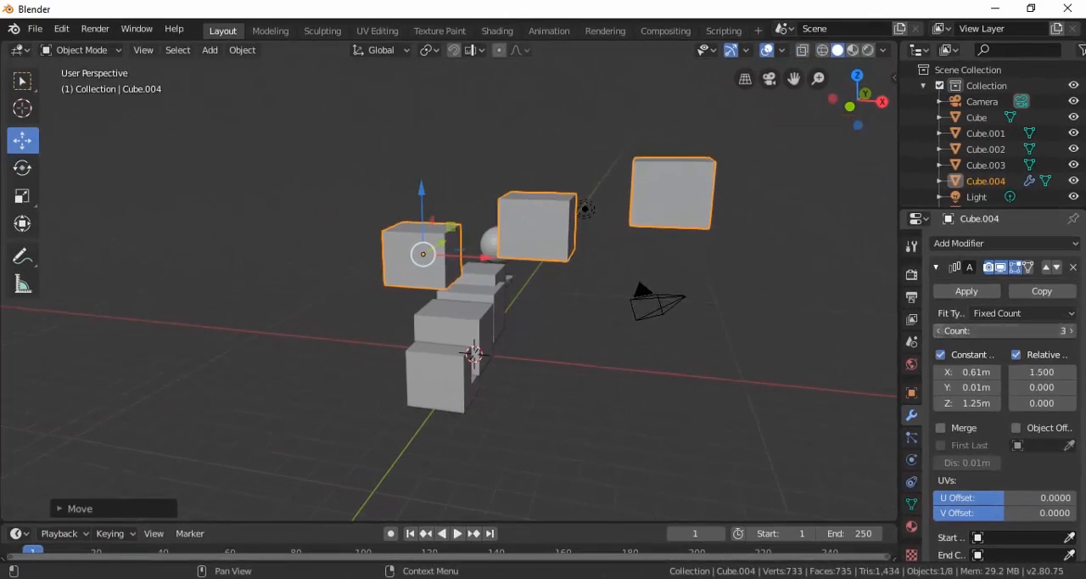
pyautogui.click(937, 330)
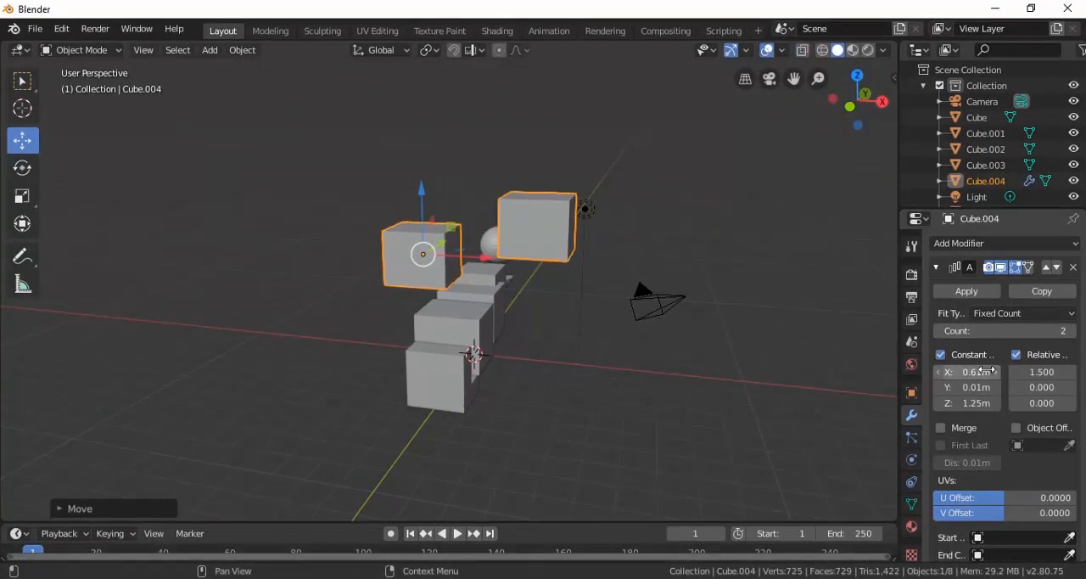
pyautogui.click(965, 291)
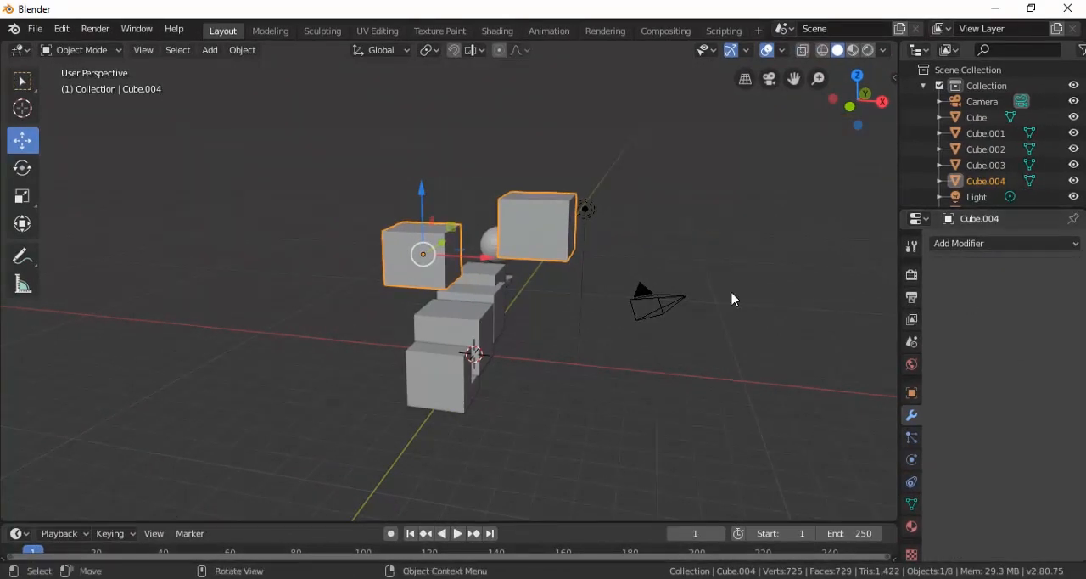
# Move Cube.001 along positive X, clear of the other meshes.
pyautogui.moveTo(523, 245); pyautogui.dragTo(460, 333, button='middle')
pyautogui.click(458, 331)
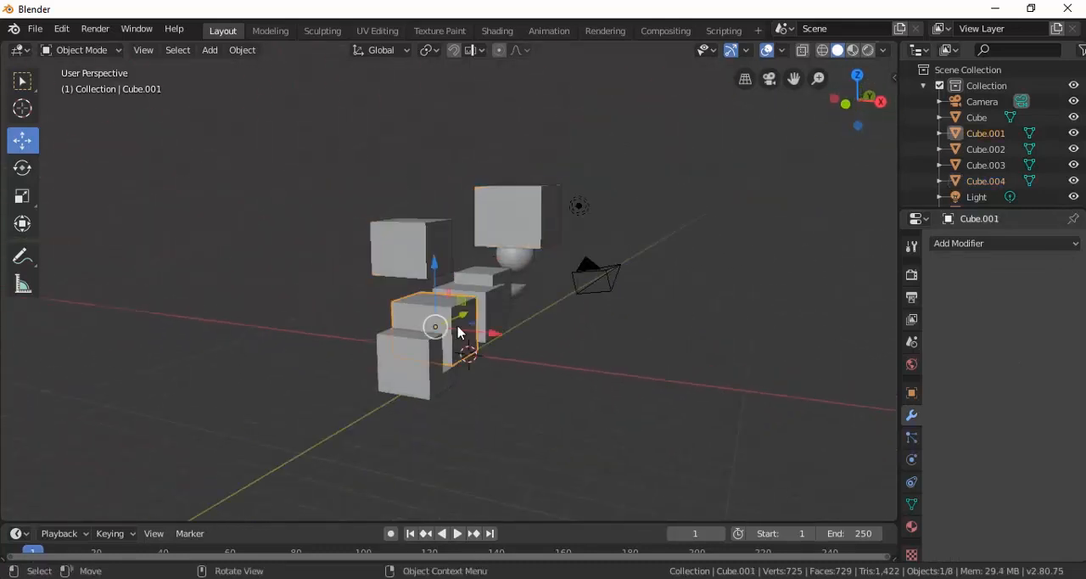
pyautogui.moveTo(490, 339); pyautogui.dragTo(696, 373)
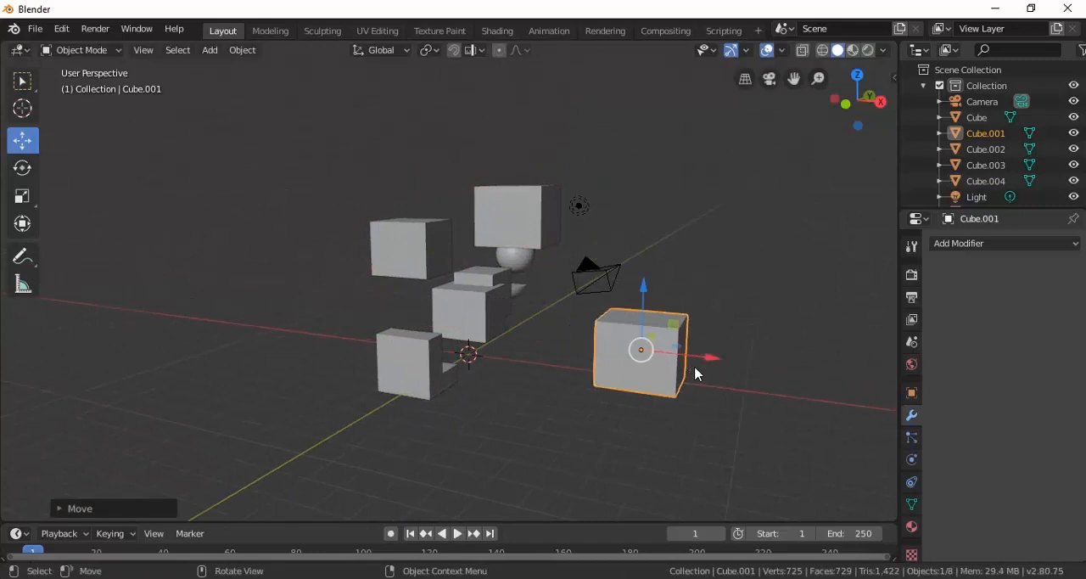
# Add a Bevel modifier to Cube.001 with a width of 0.18 m and 4 segments, and inspect the rounded edges up close.
pyautogui.click(947, 248)
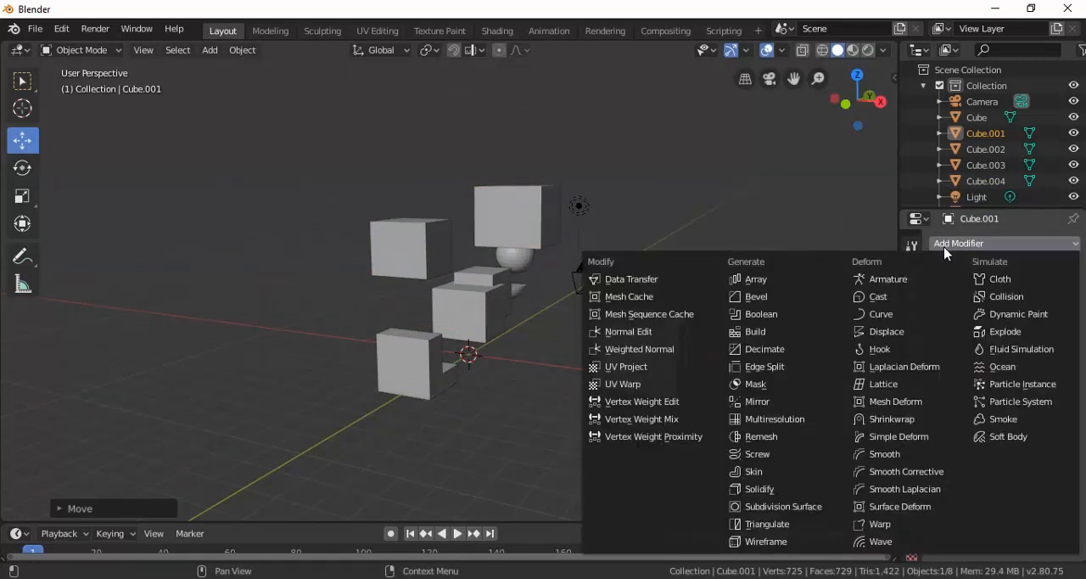
pyautogui.click(779, 299)
pyautogui.scroll(5, 688, 344)
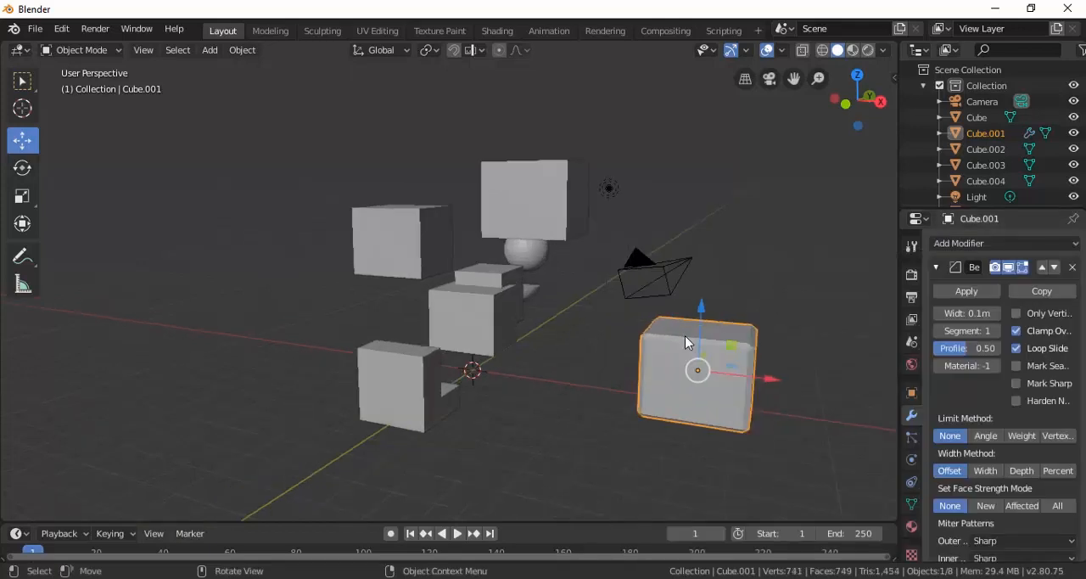
pyautogui.press('KP_Decimal')
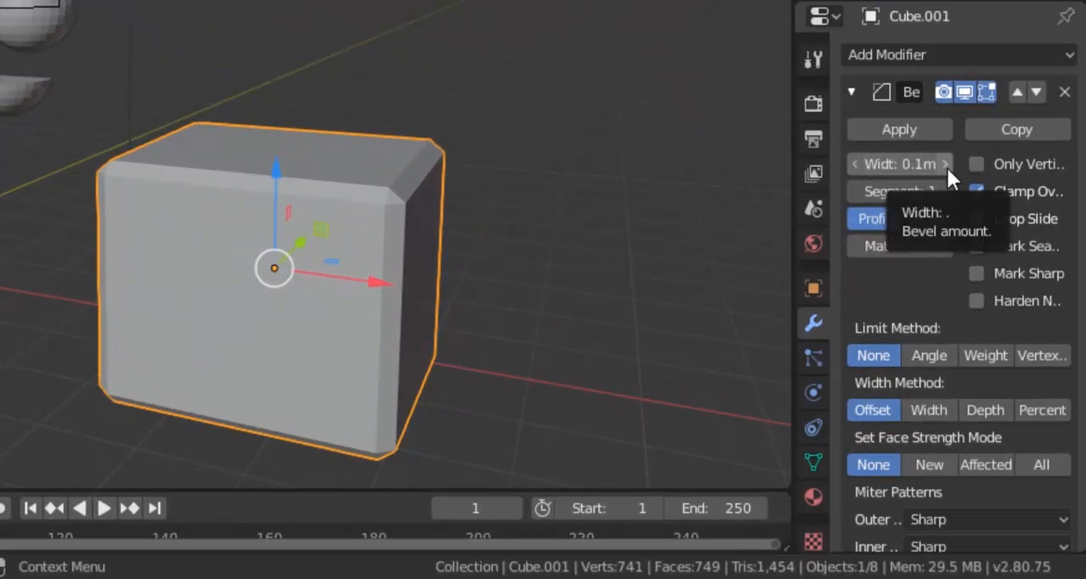
pyautogui.moveTo(935, 167); pyautogui.dragTo(1005, 167)
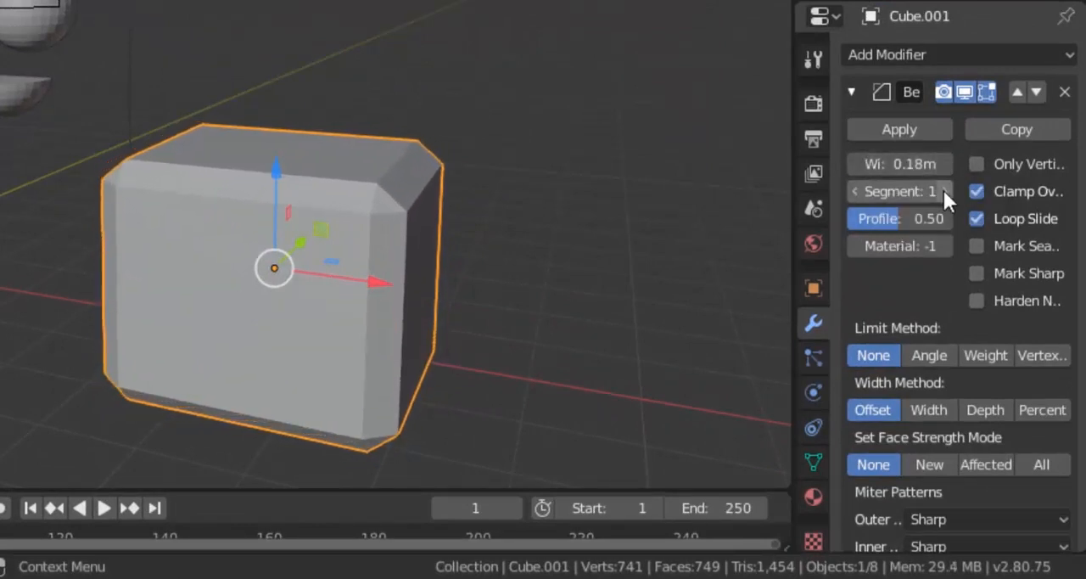
pyautogui.moveTo(944, 190); pyautogui.dragTo(967, 191)
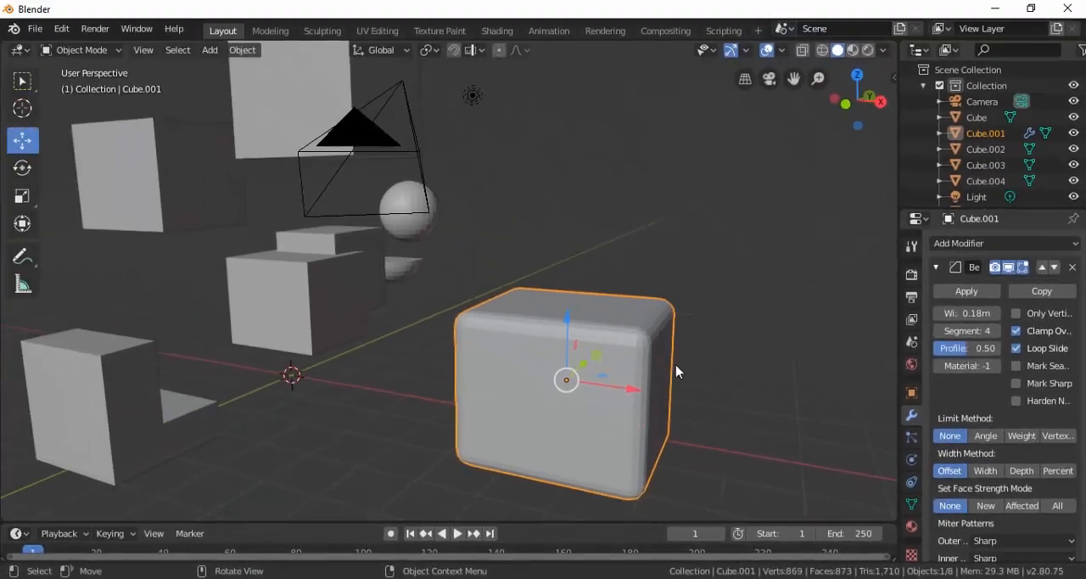
pyautogui.scroll(2, 679, 366)
pyautogui.keyDown('shift'); pyautogui.moveTo(701, 373); pyautogui.dragTo(547, 324, button='middle'); pyautogui.keyUp('shift')
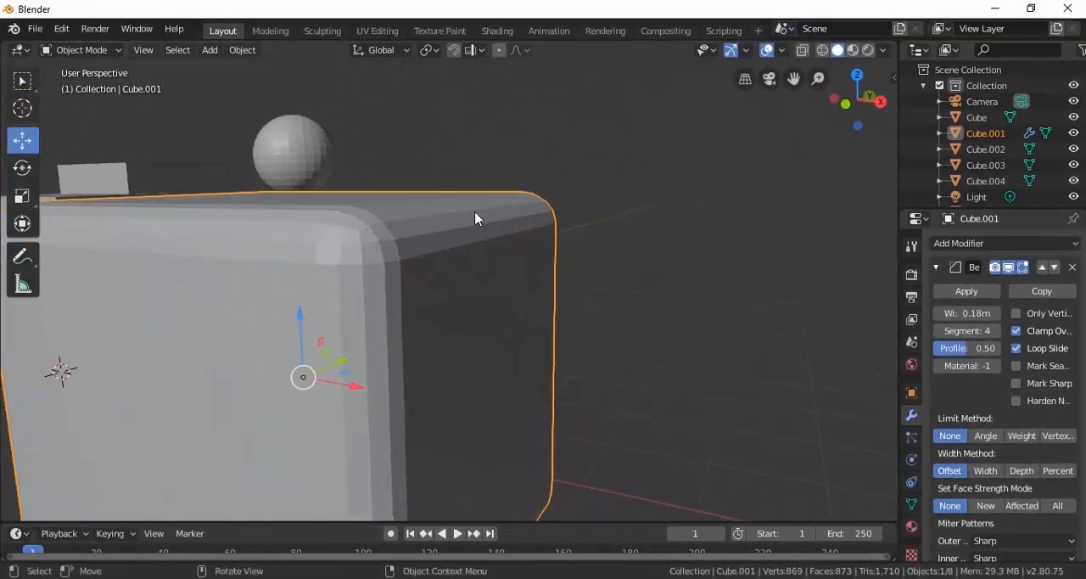
# Add a new cube at the 3D cursor and move it along positive X past the beveled cube.
pyautogui.scroll(-3, 491, 223)
pyautogui.moveTo(421, 275); pyautogui.dragTo(454, 275, button='middle')
pyautogui.scroll(-2, 454, 276)
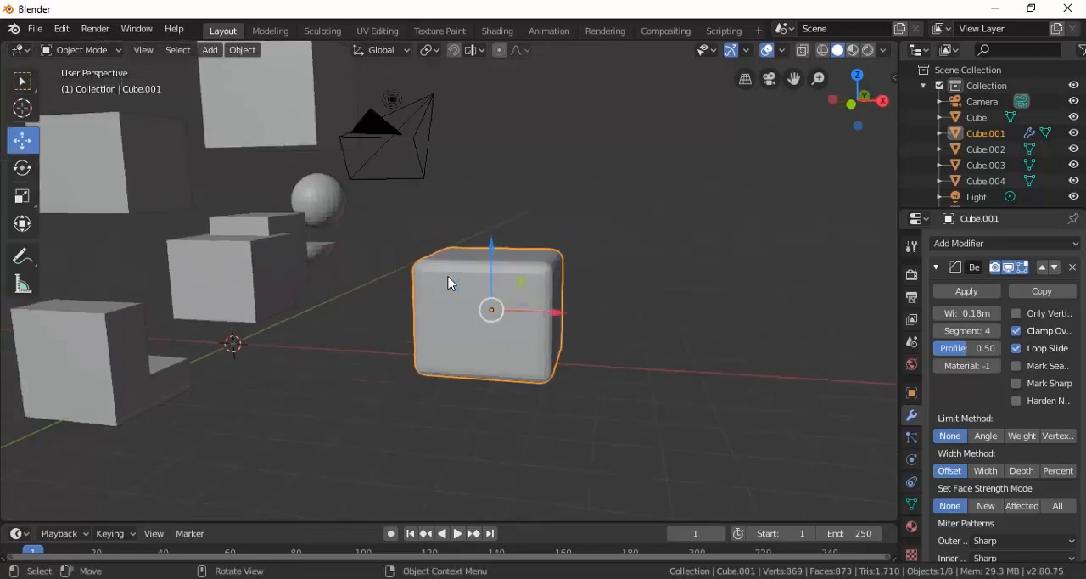
pyautogui.press('shift')
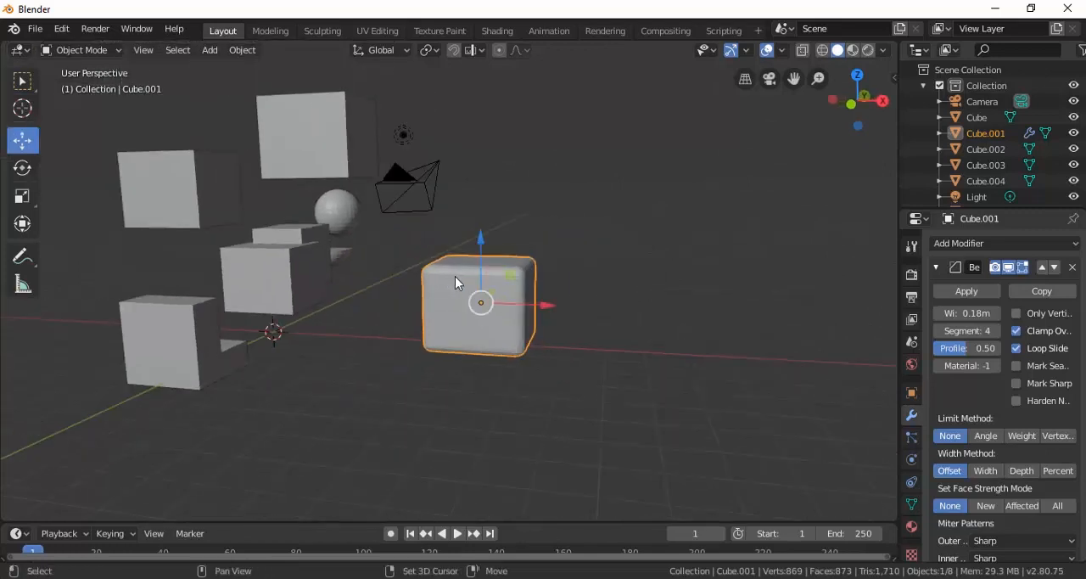
pyautogui.hotkey('shift', 'a')
pyautogui.moveTo(456, 280)
pyautogui.click(506, 285)
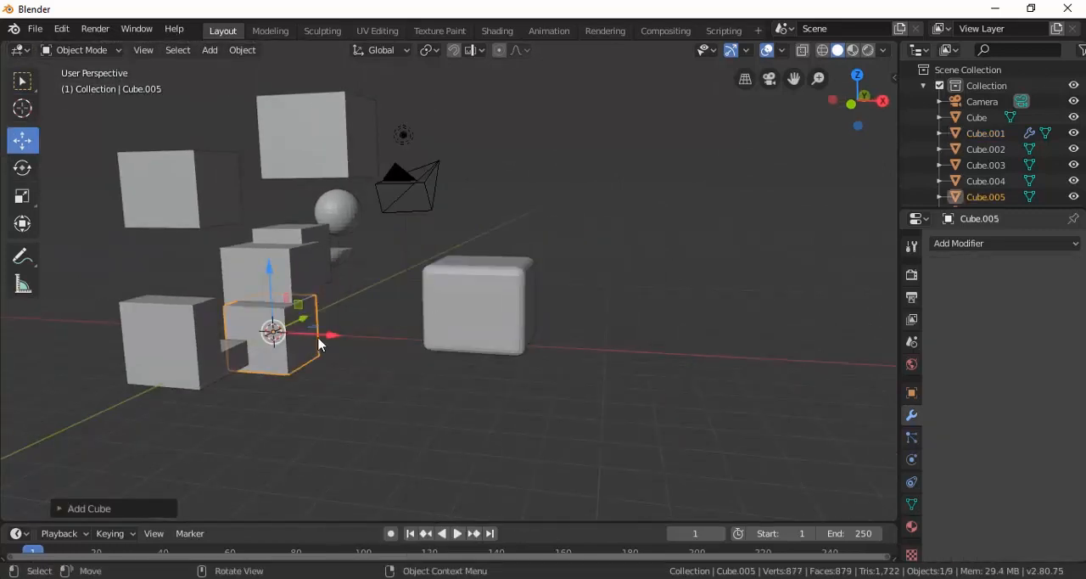
pyautogui.press('g')
pyautogui.click(655, 340)
pyautogui.moveTo(655, 340); pyautogui.dragTo(822, 296, button='middle')
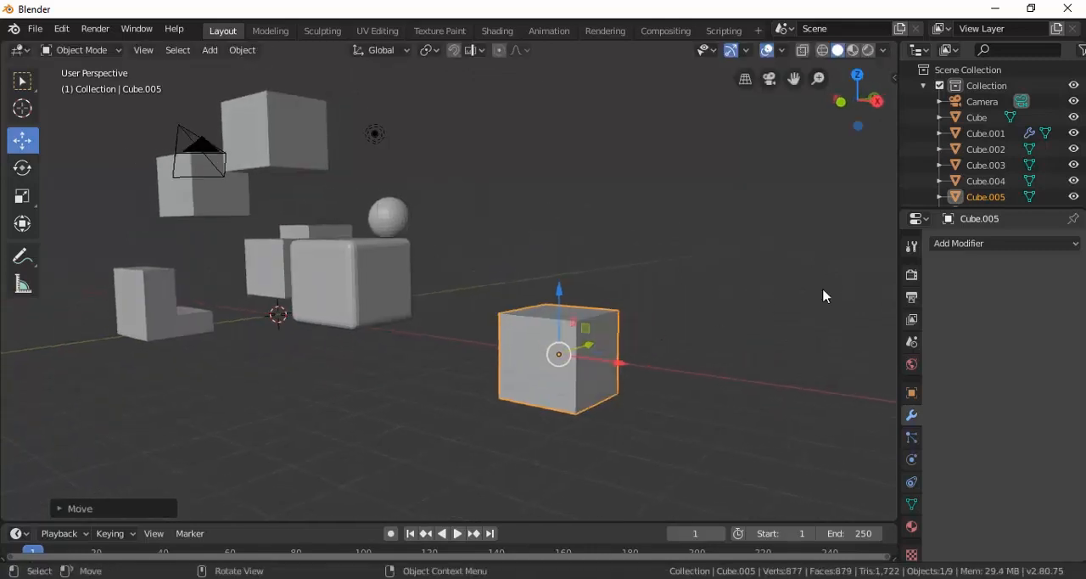
# Add a Subdivision Surface modifier to the new cube and scale the cube up to roughly three times its size.
pyautogui.click(948, 246)
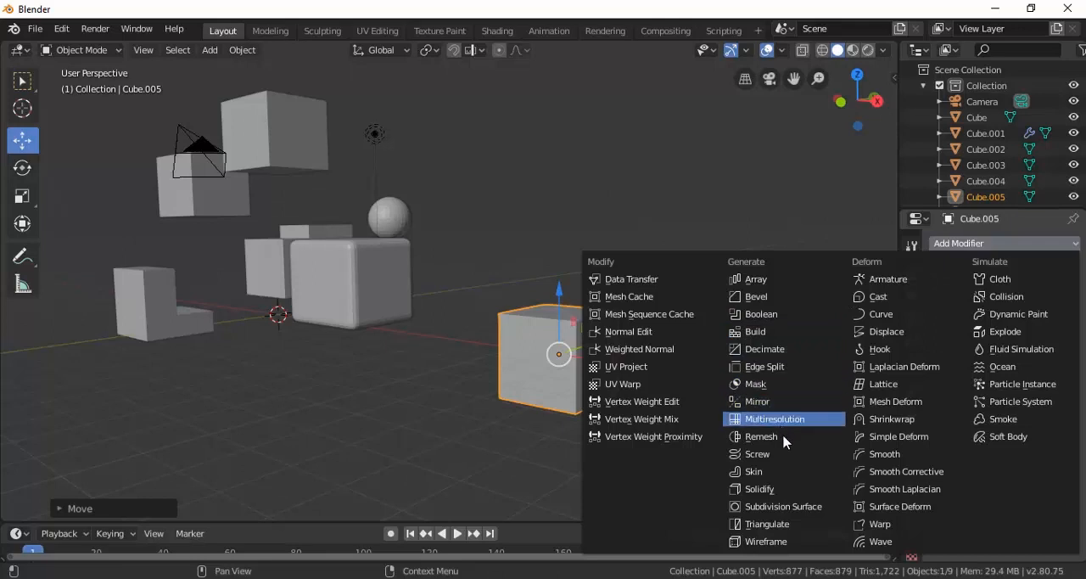
pyautogui.click(791, 514)
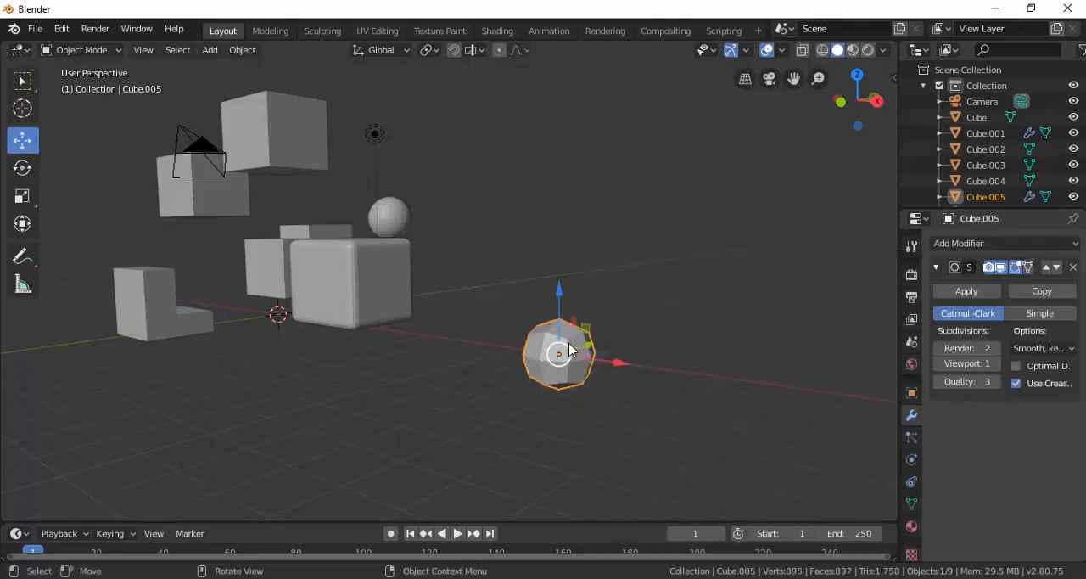
pyautogui.press('s')
pyautogui.click(613, 336)
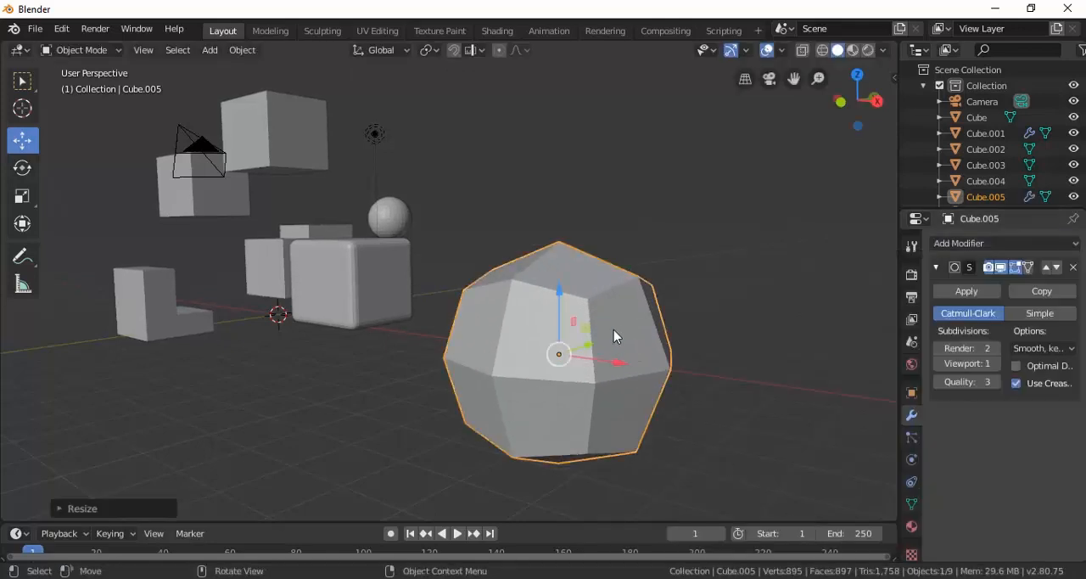
pyautogui.moveTo(671, 319); pyautogui.dragTo(604, 319, button='middle')
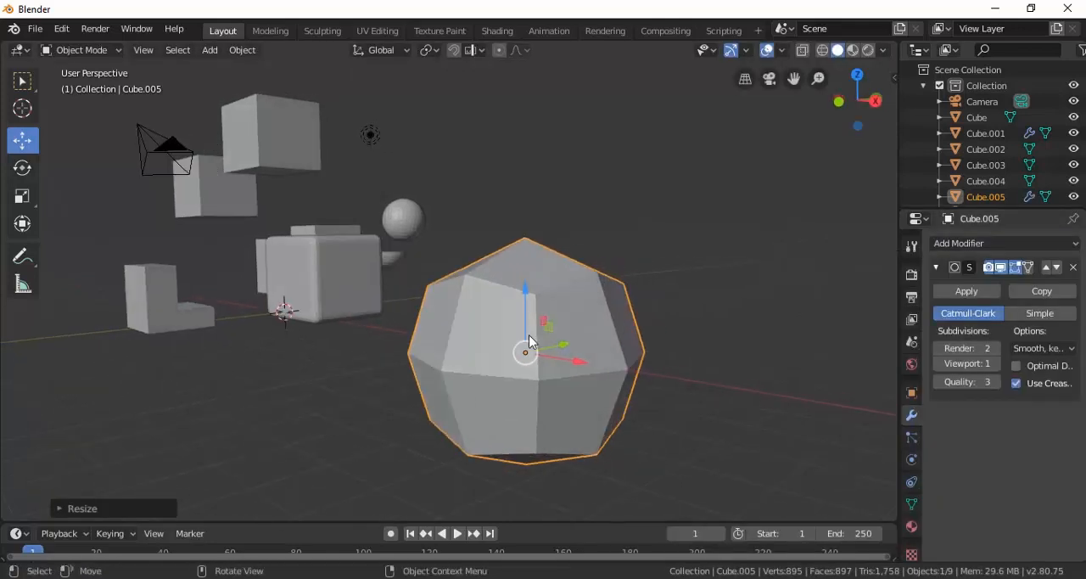
# Set the modifier's viewport subdivisions to 2 and enter Edit Mode on the cube.
pyautogui.click(996, 365)
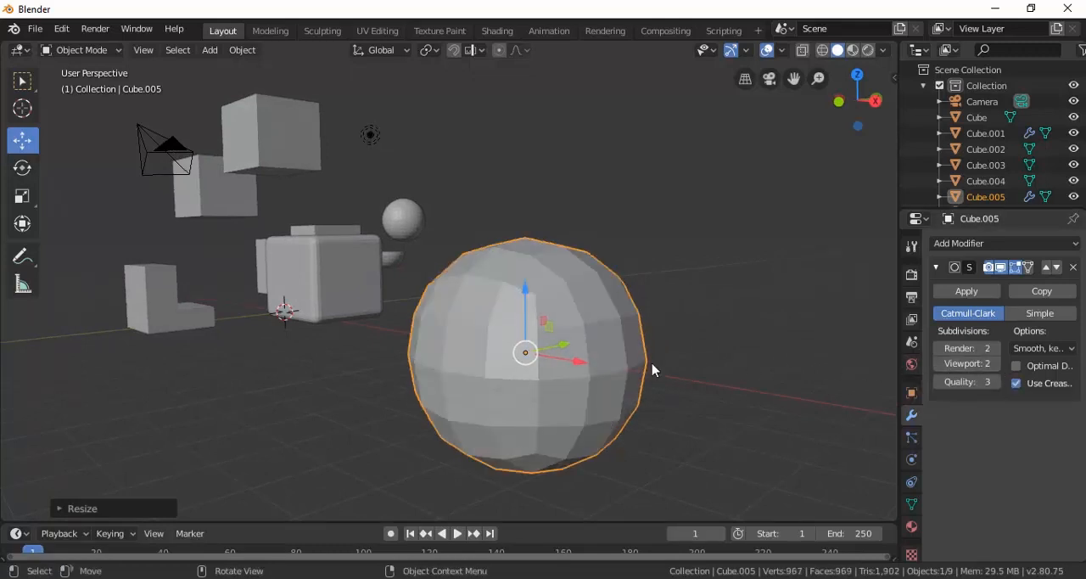
pyautogui.moveTo(650, 369); pyautogui.dragTo(635, 354, button='middle')
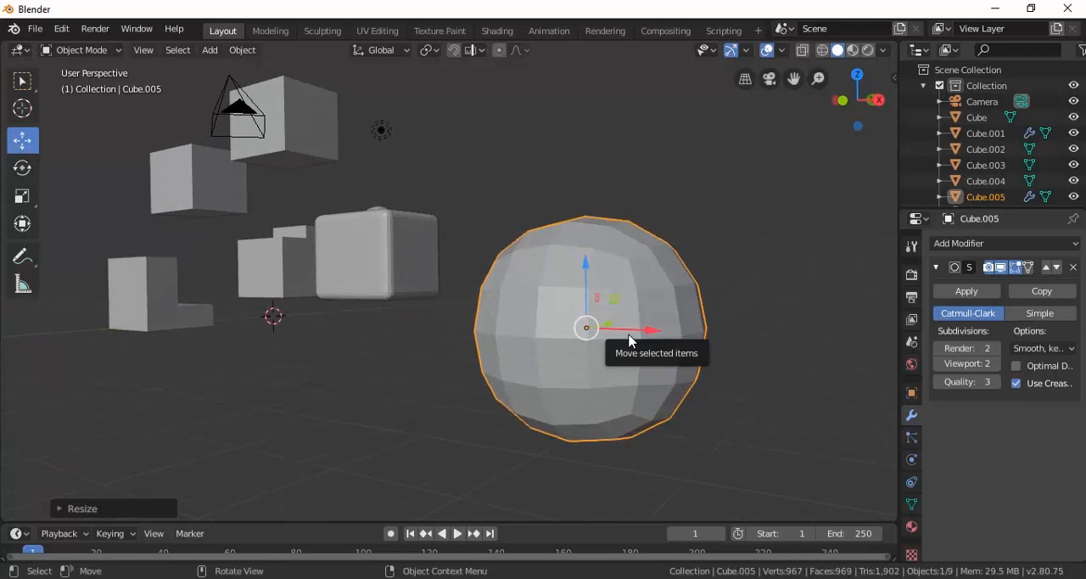
pyautogui.press('Tab')
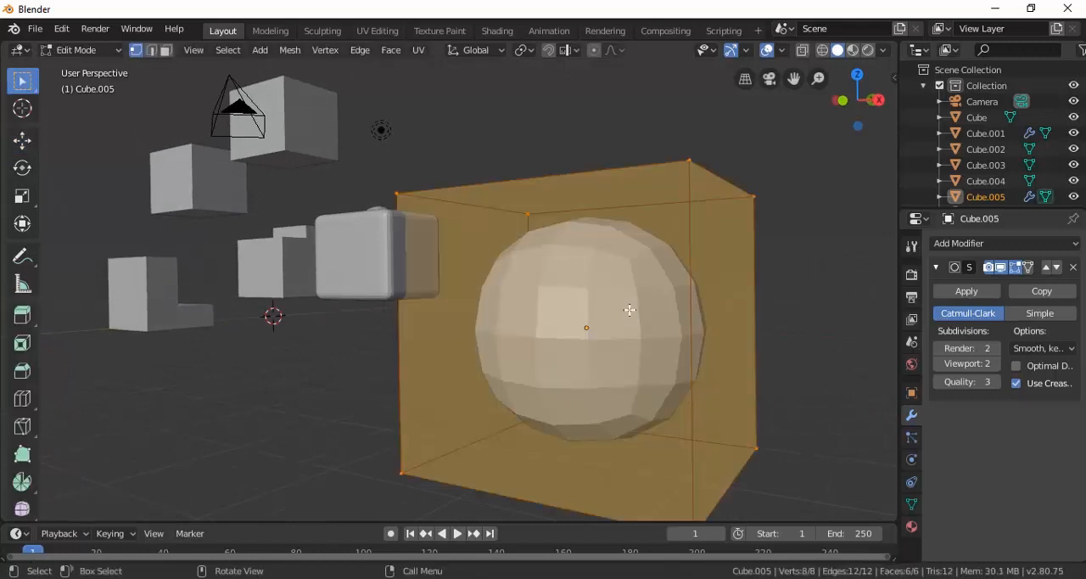
pyautogui.moveTo(611, 223); pyautogui.dragTo(663, 237, button='middle')
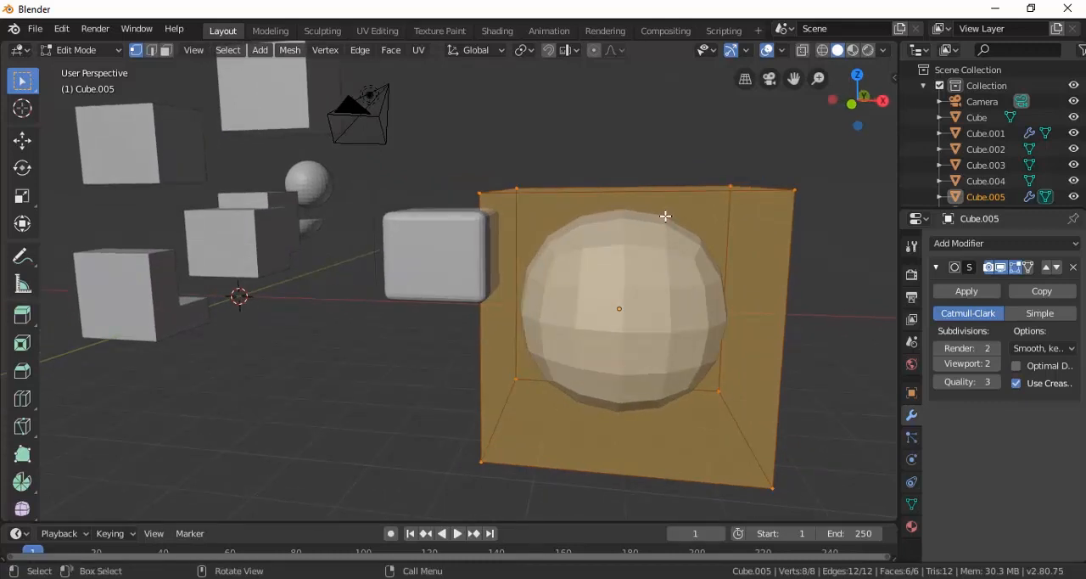
# Add two vertical loop cuts to the cube, one slid toward its positive X side and one toward its negative X side.
pyautogui.hotkey('ctrl', 'r')
pyautogui.click(662, 217)
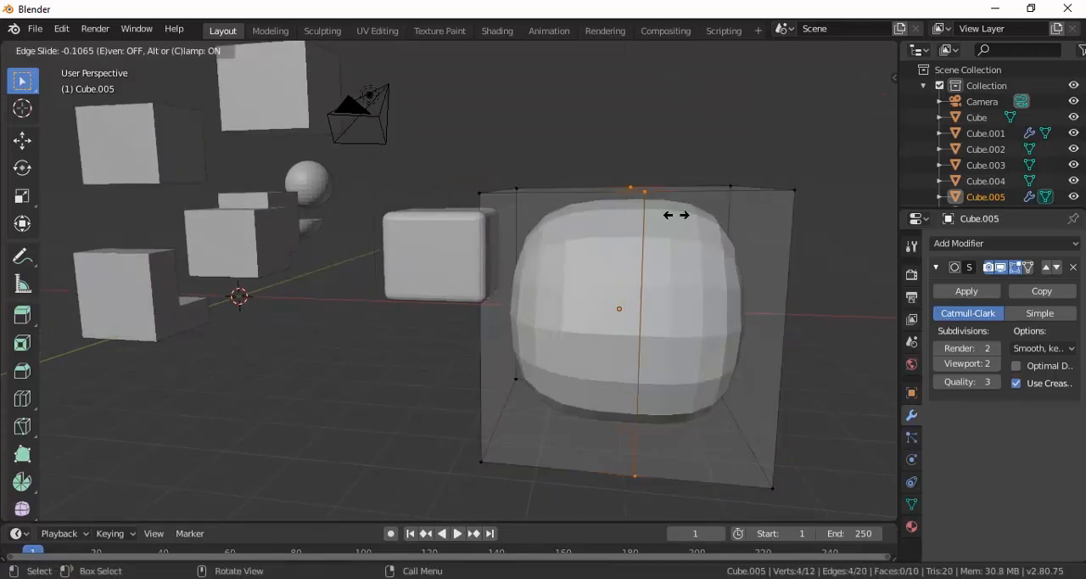
pyautogui.click(757, 225)
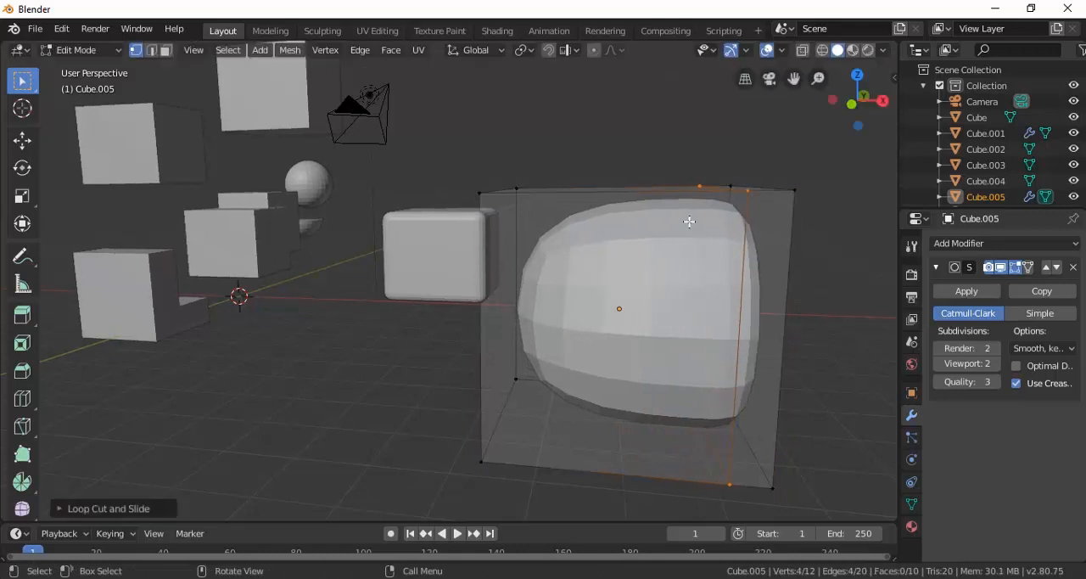
pyautogui.hotkey('ctrl', 'r')
pyautogui.click(658, 214)
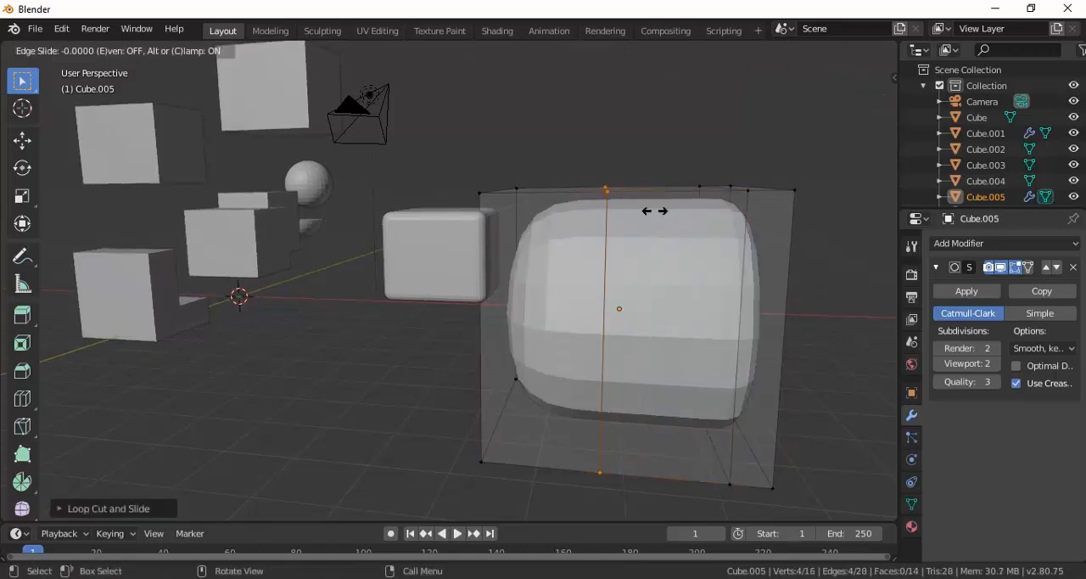
pyautogui.click(543, 217)
# Add two more vertical loop cuts to the cube, one slid toward its positive Y side and one toward its negative Y side.
pyautogui.moveTo(721, 253); pyautogui.dragTo(347, 290, button='middle')
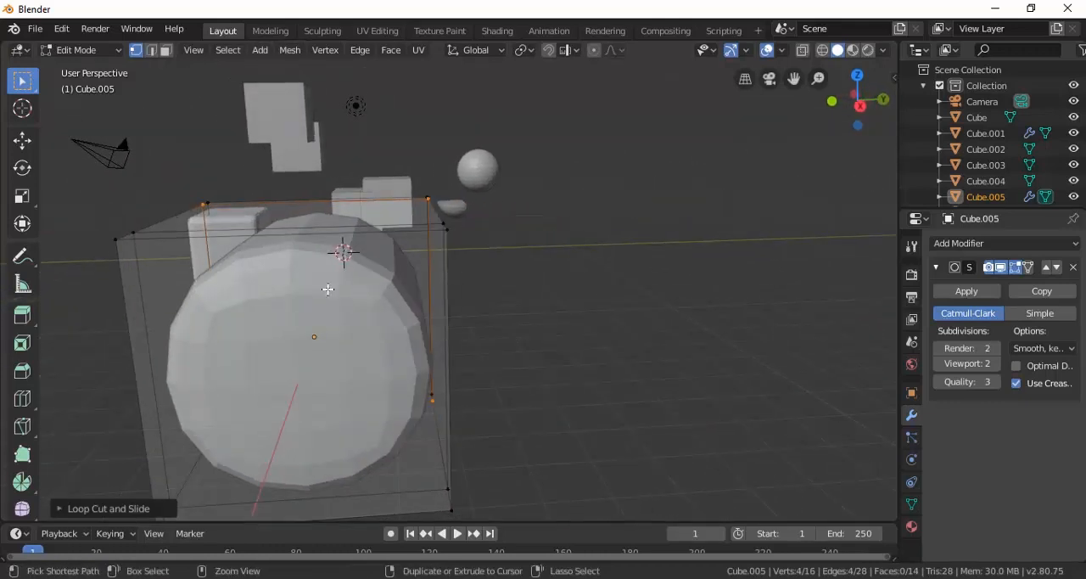
pyautogui.hotkey('ctrl', 'r')
pyautogui.click(339, 250)
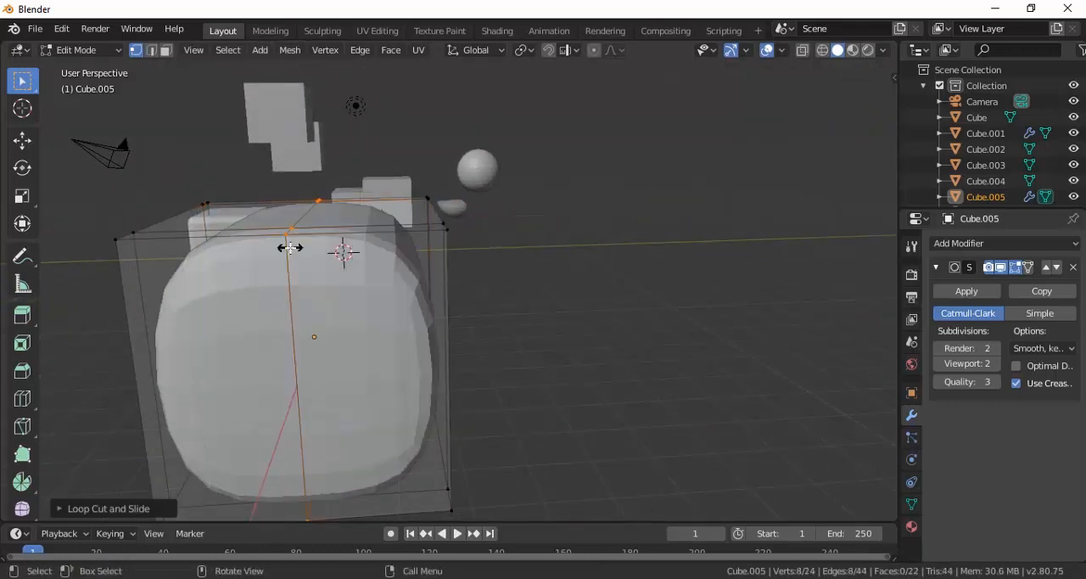
pyautogui.click(420, 250)
pyautogui.hotkey('ctrl', 'r')
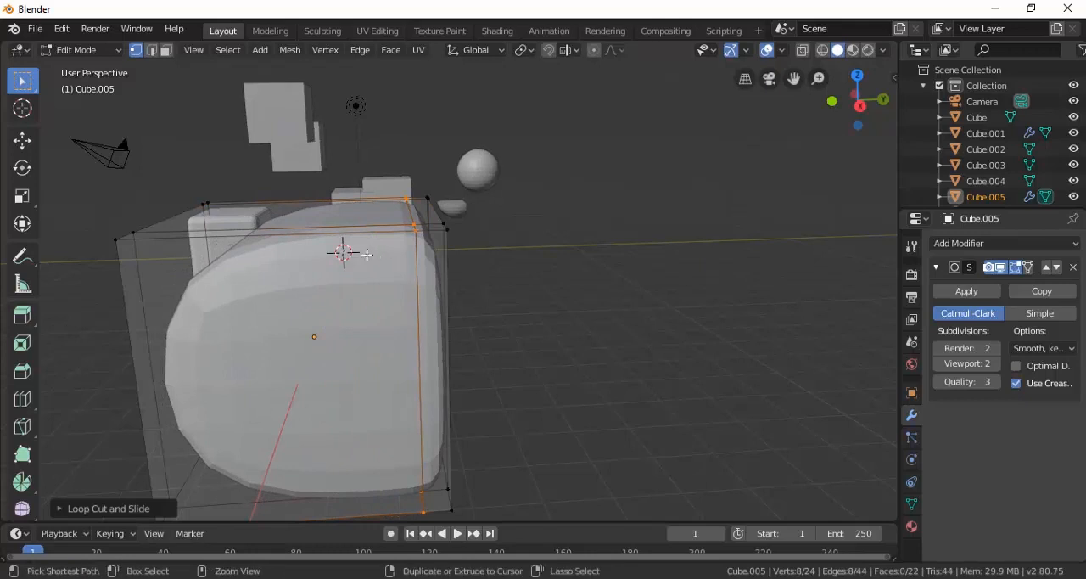
pyautogui.click(339, 251)
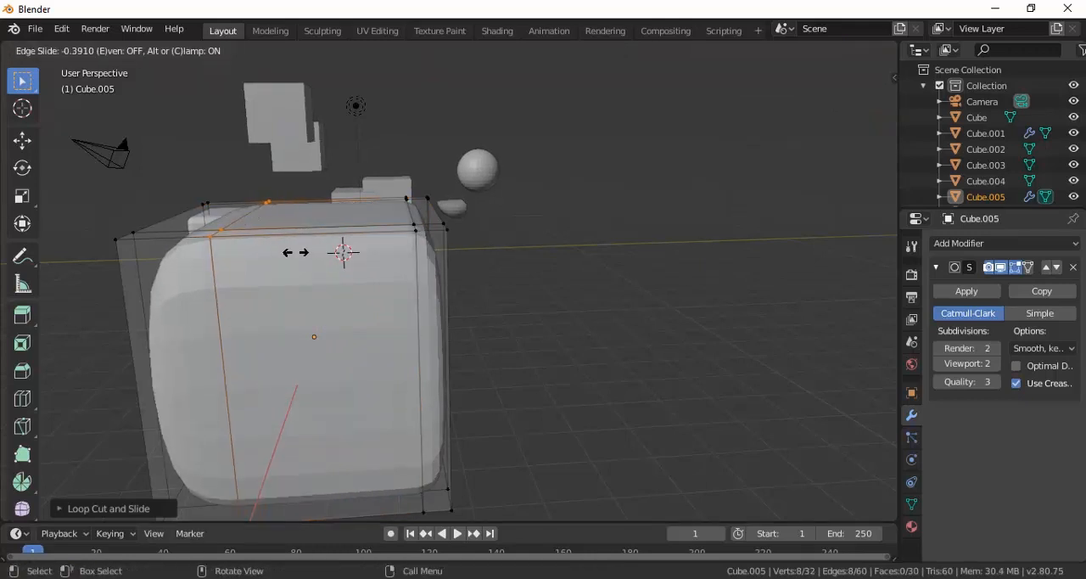
pyautogui.click(227, 248)
# Return to Object Mode and move the subdivided cube a little further along positive X, away from the beveled cube.
pyautogui.moveTo(339, 291); pyautogui.dragTo(522, 298, button='middle')
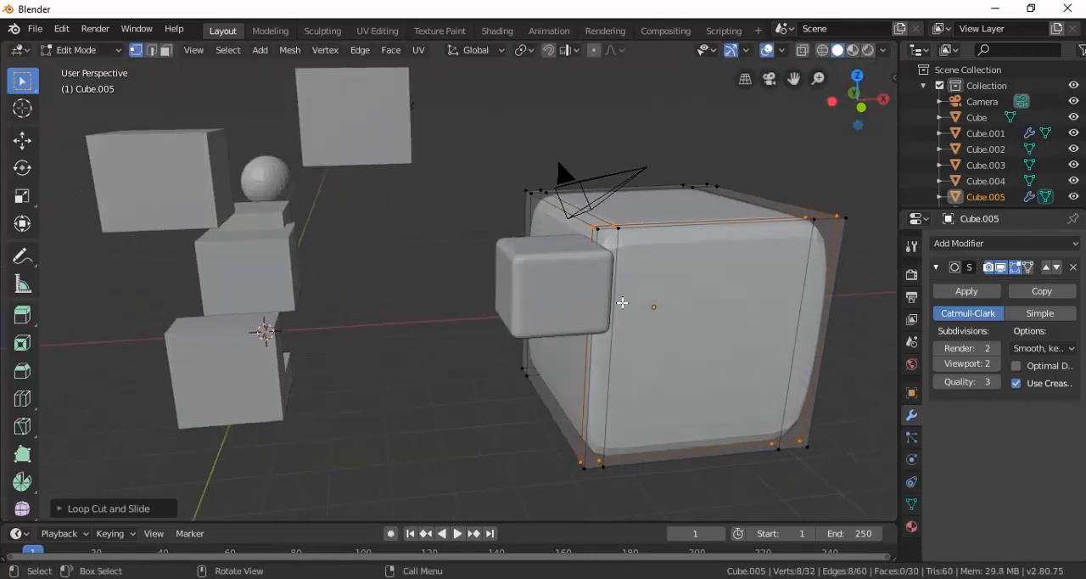
pyautogui.press('Tab')
pyautogui.moveTo(761, 293); pyautogui.dragTo(729, 294, button='middle')
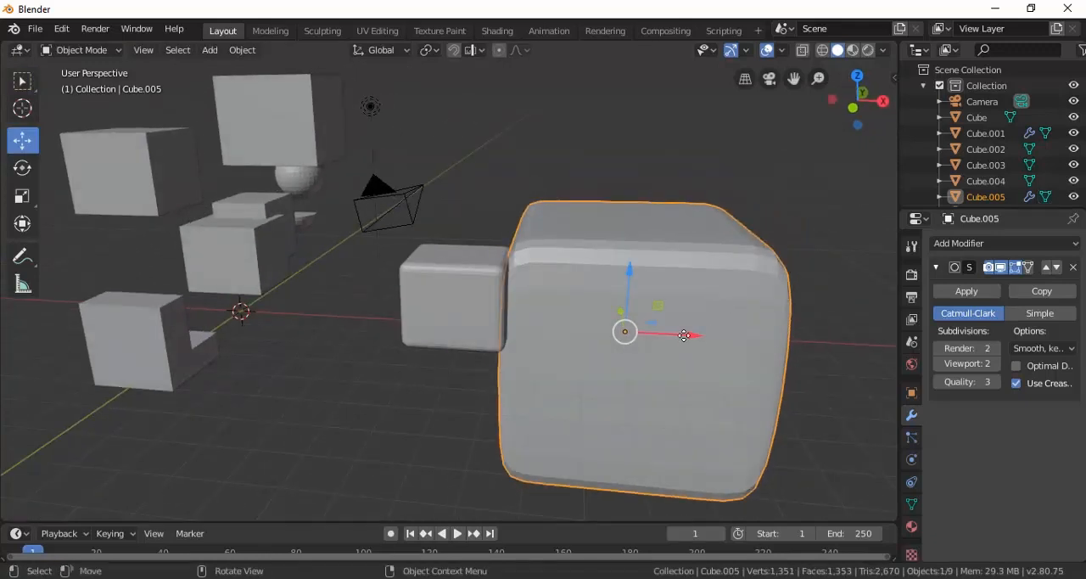
pyautogui.moveTo(685, 334); pyautogui.dragTo(726, 337)
pyautogui.scroll(-3, 715, 307)
pyautogui.moveTo(714, 303); pyautogui.dragTo(616, 303, button='middle')
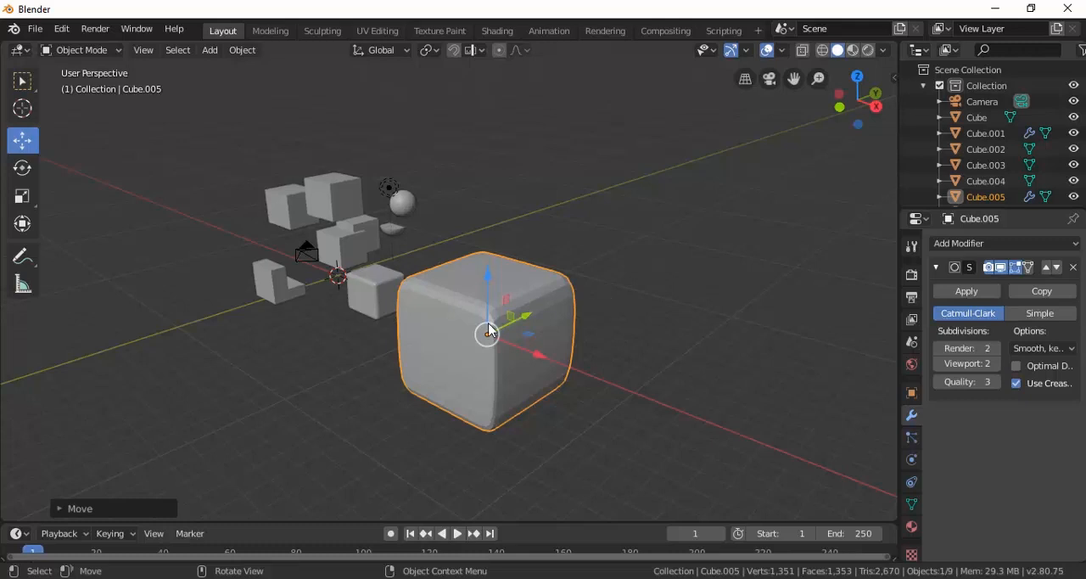
pyautogui.moveTo(496, 326); pyautogui.dragTo(638, 302, button='middle')
pyautogui.scroll(2, 617, 266)
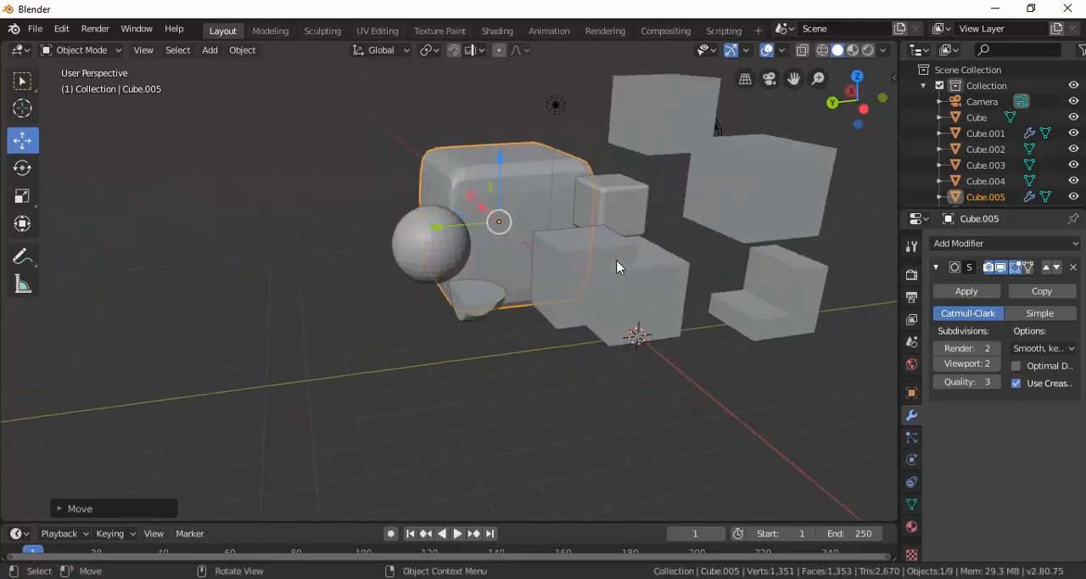
pyautogui.moveTo(566, 283); pyautogui.dragTo(609, 293, button='middle')
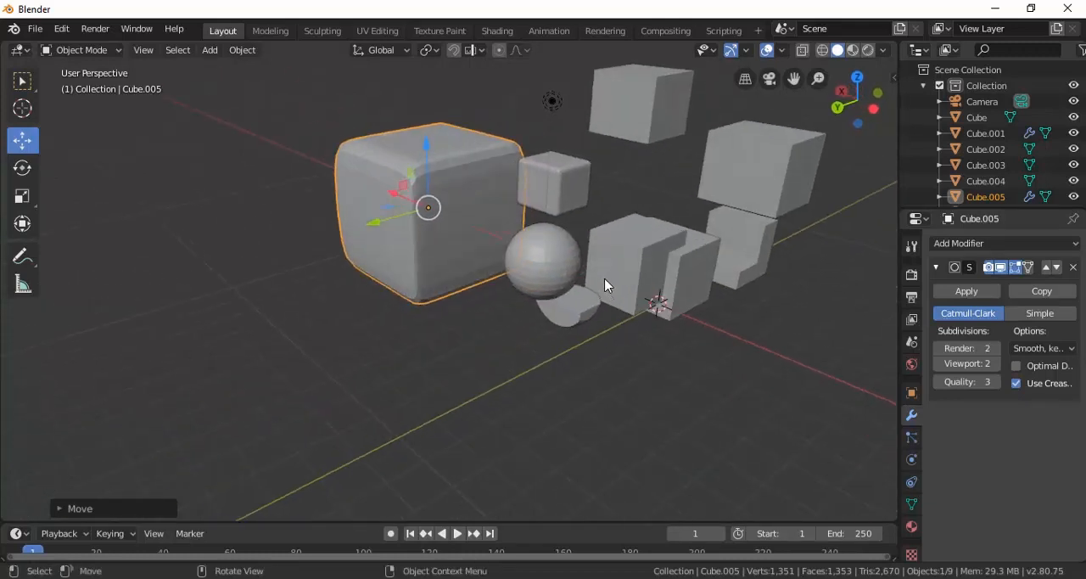